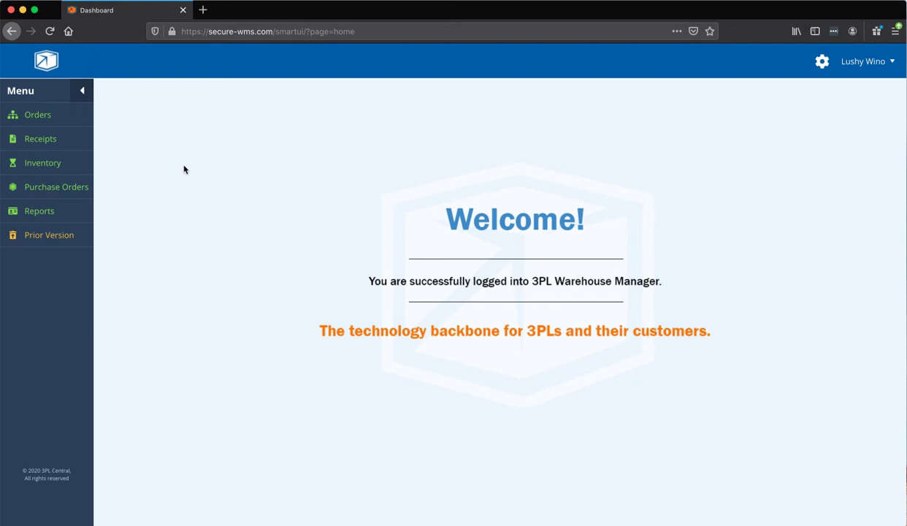
Open the Orders menu from the left sidebar of the welcome dashboard
click(27, 115)
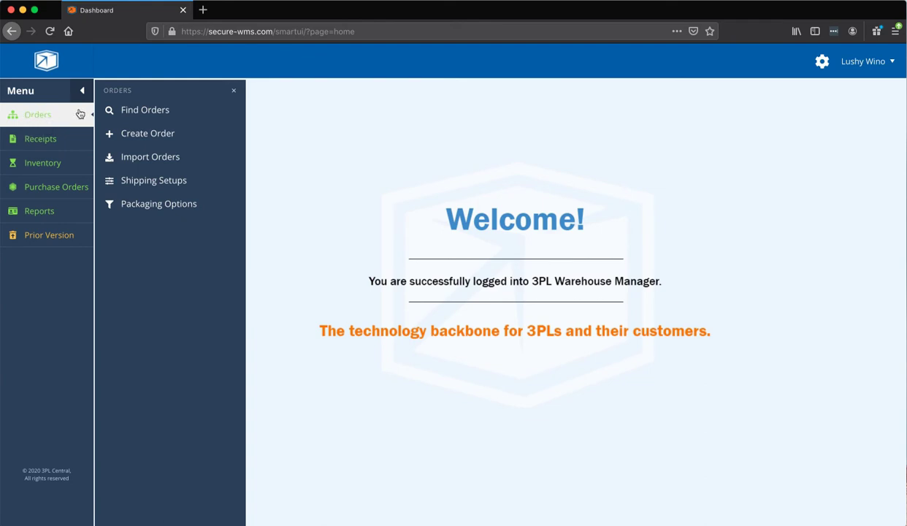
Create a new order for the available customer, paste in its reference number, and save it
click(162, 135)
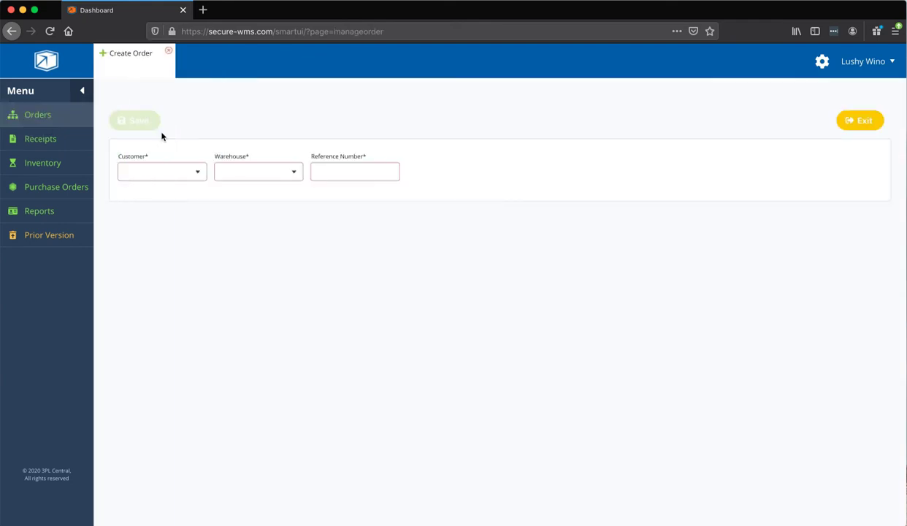
click(157, 183)
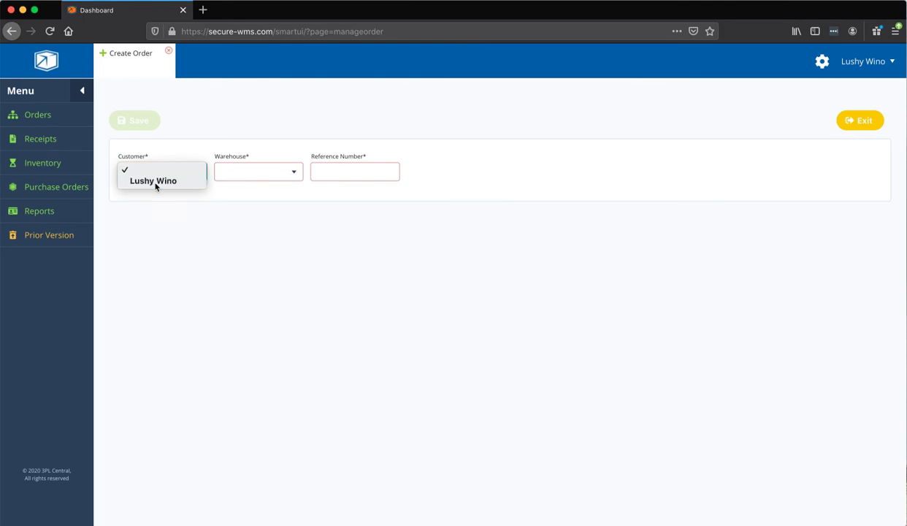
click(155, 182)
click(352, 162)
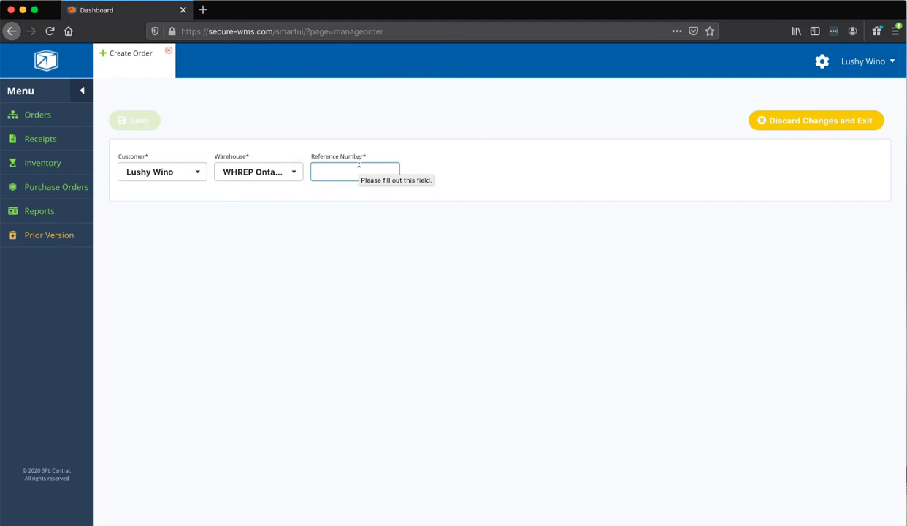
text(FBA15LVXADSASL)
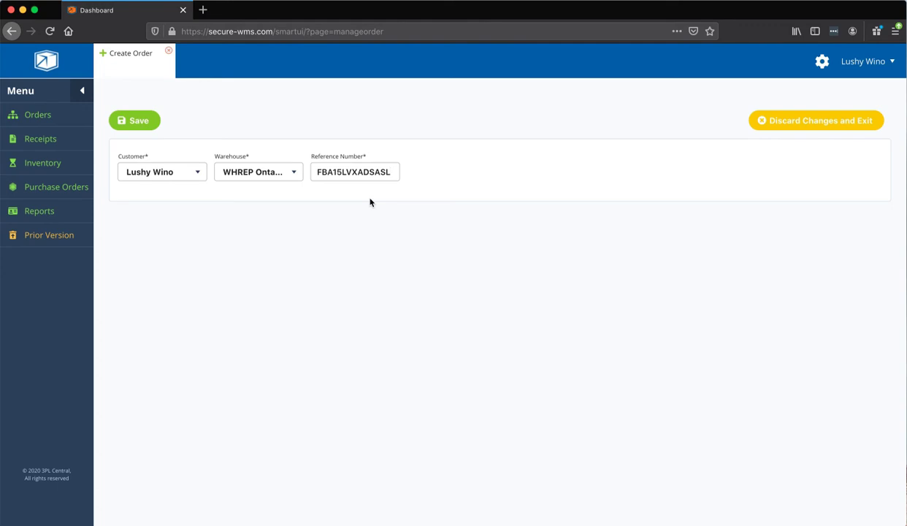
click(122, 121)
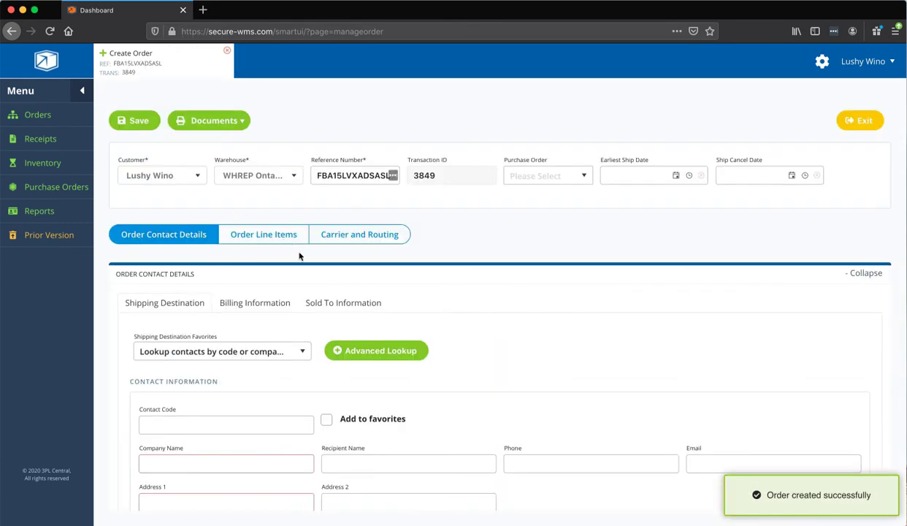
Enter 'FBA LAX9' as the ship-to company name
scroll(295, 317, down, 1)
scroll(295, 317, down, 3)
click(224, 385)
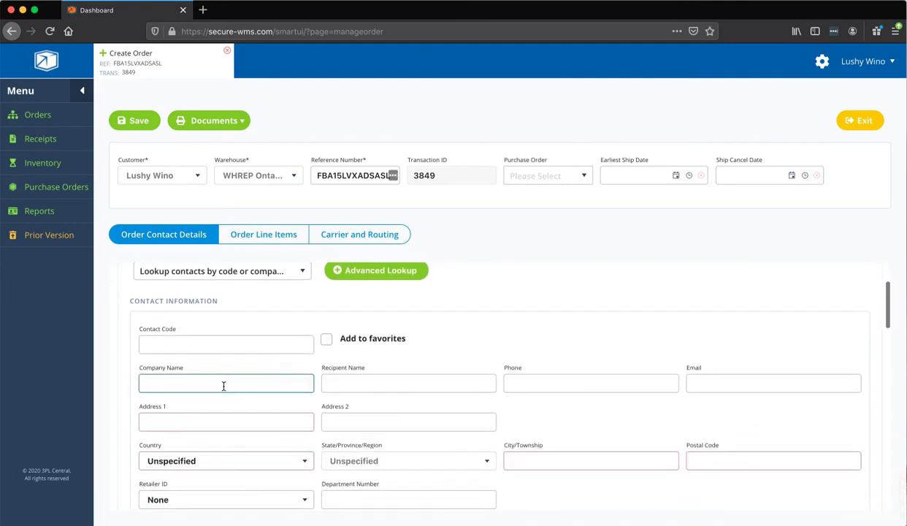
text(FBA )
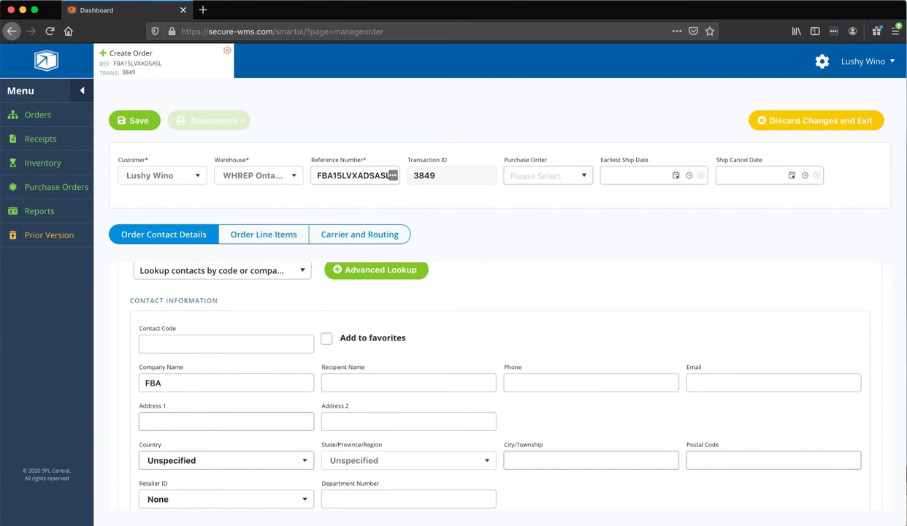
text(LAX9)
Fill the ship-to address from the saved LAX9 favorite: 11263 Oleander Ave, Fontana, California 92337
click(325, 339)
click(278, 272)
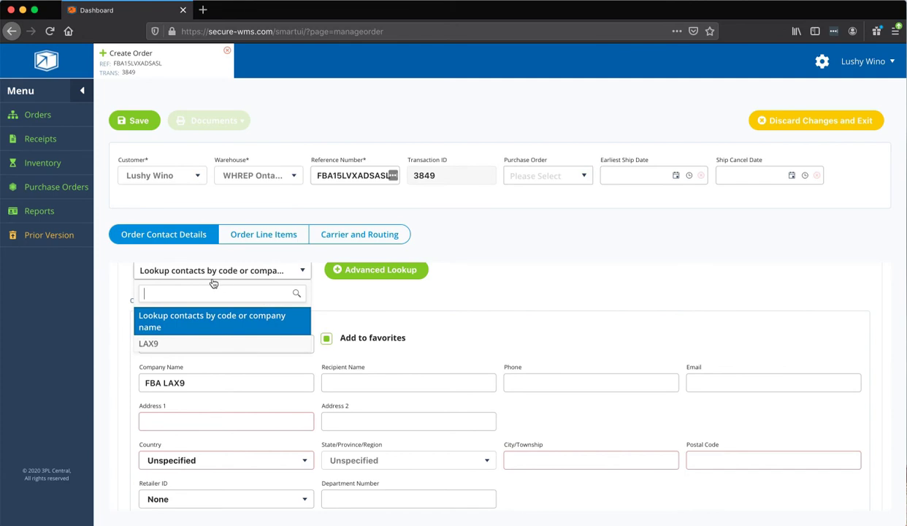
click(183, 341)
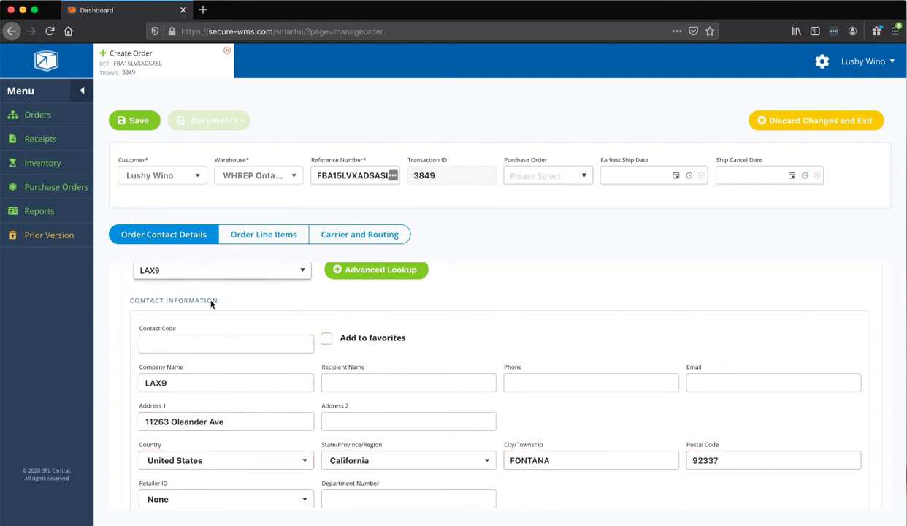
scroll(297, 314, down, 2)
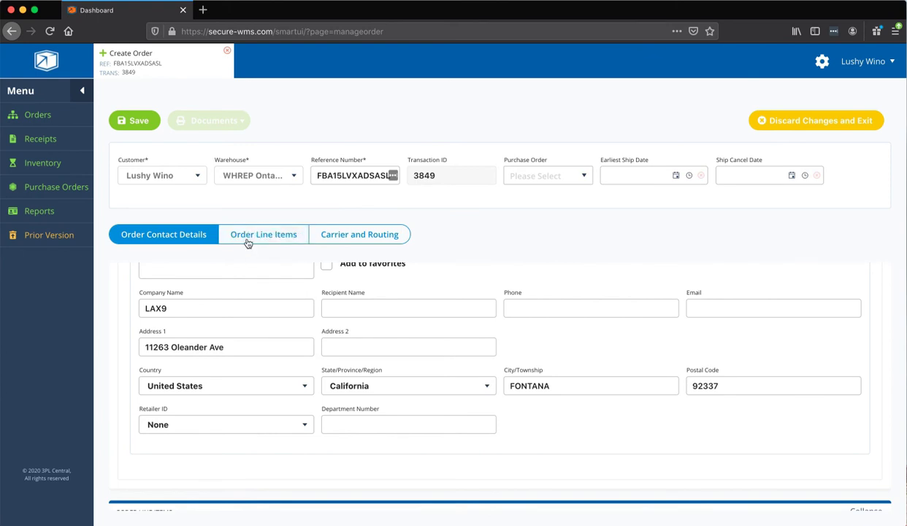
Switch to the Order Line Items tab, where the SKU list shows 0 results
click(252, 234)
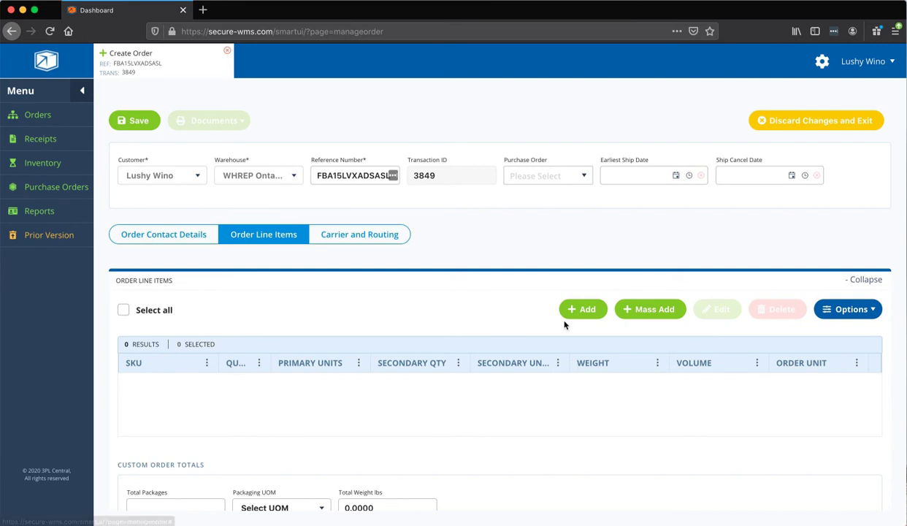
Add a line item for SKU LW01 with quantity 100
click(602, 312)
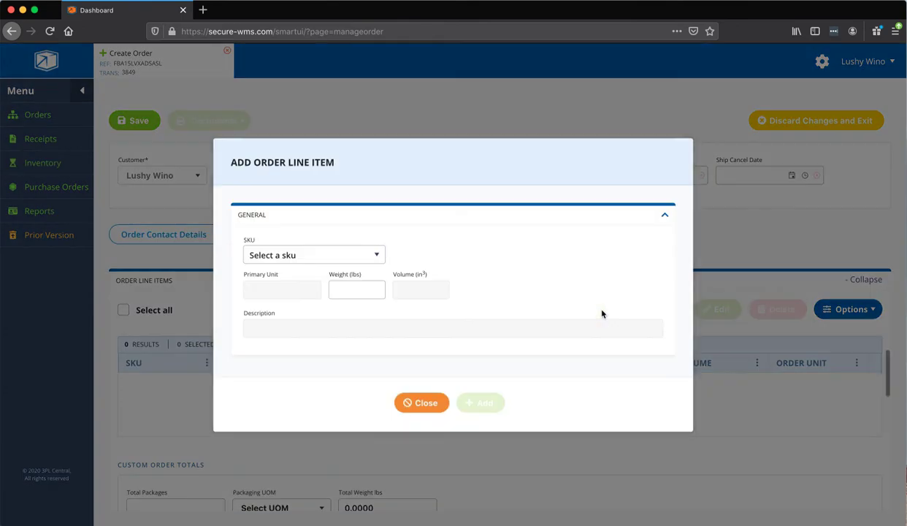
click(287, 255)
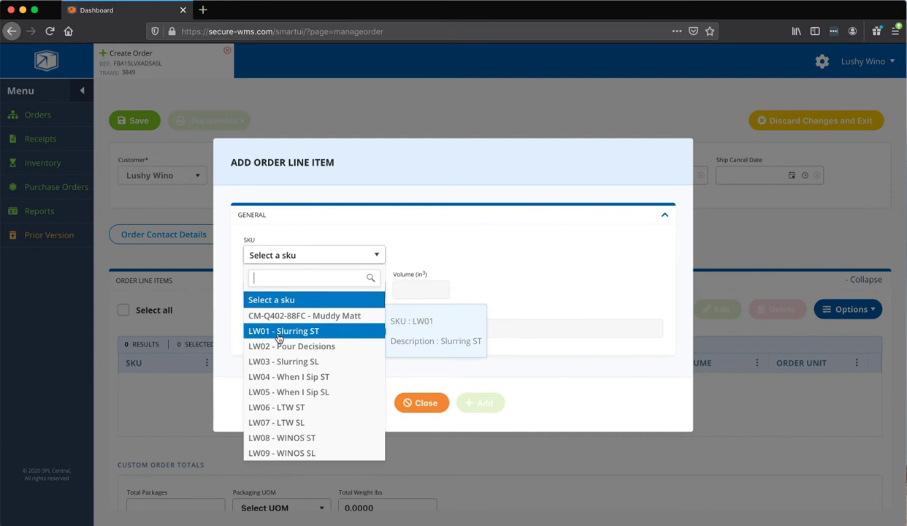
click(278, 332)
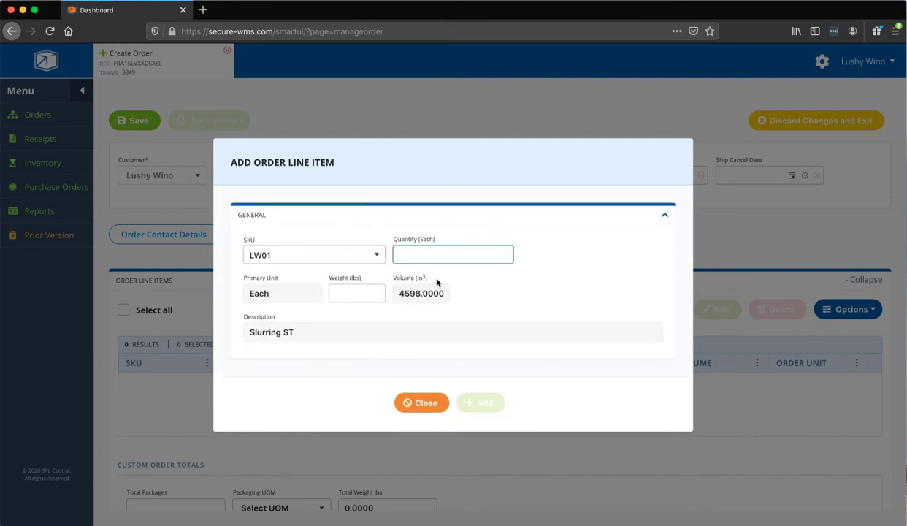
text(100)
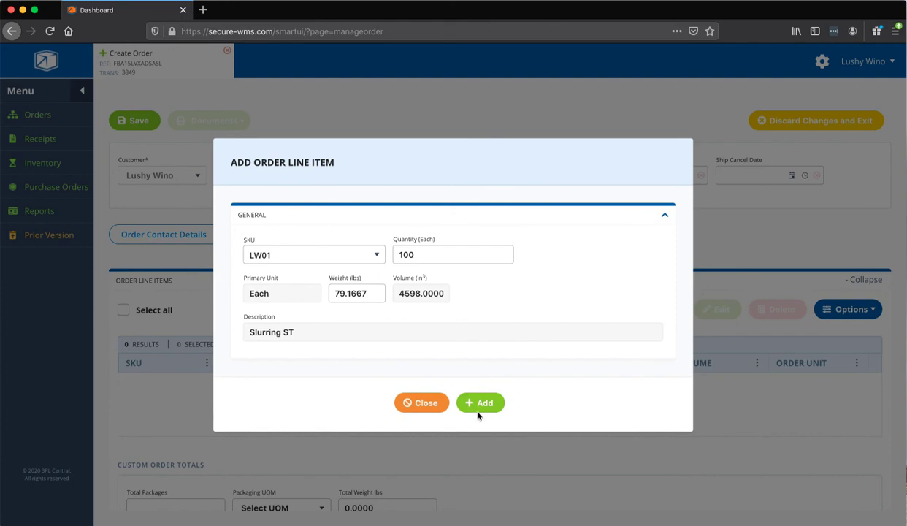
click(480, 403)
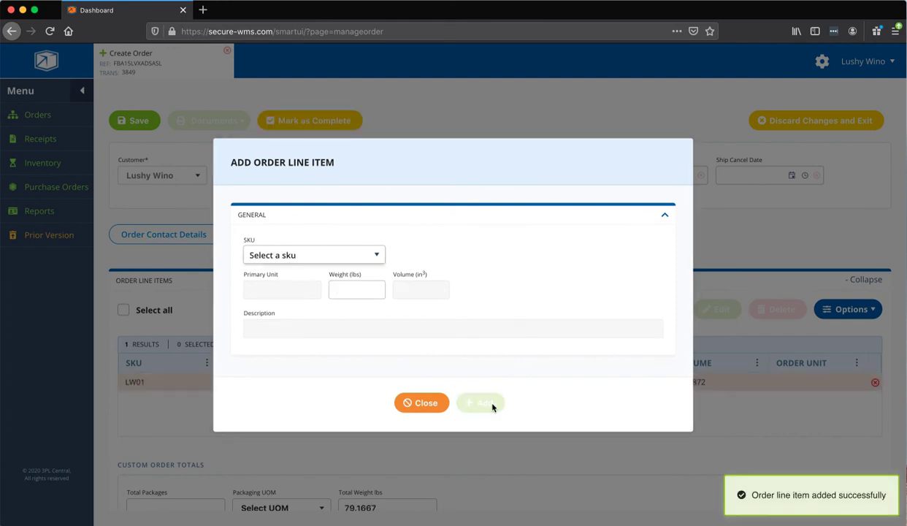
click(427, 403)
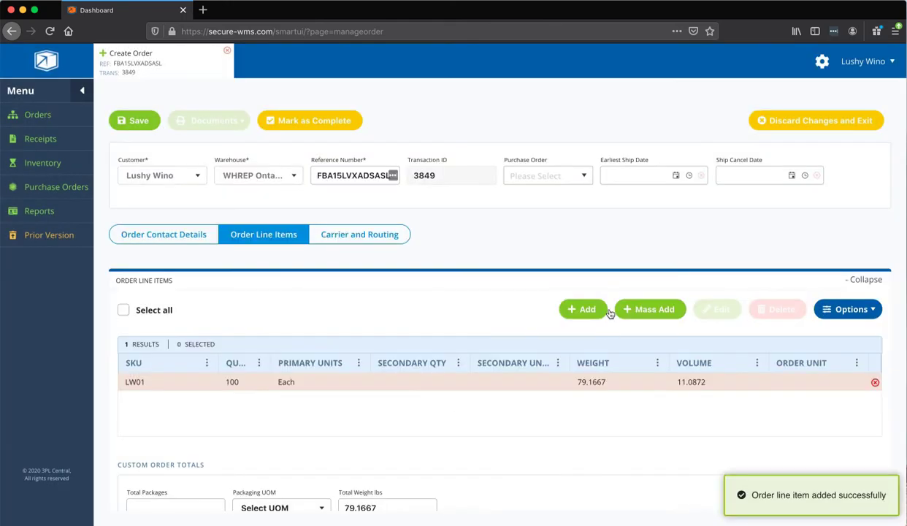
Add a line item for SKU LW04 with quantity 100
click(583, 309)
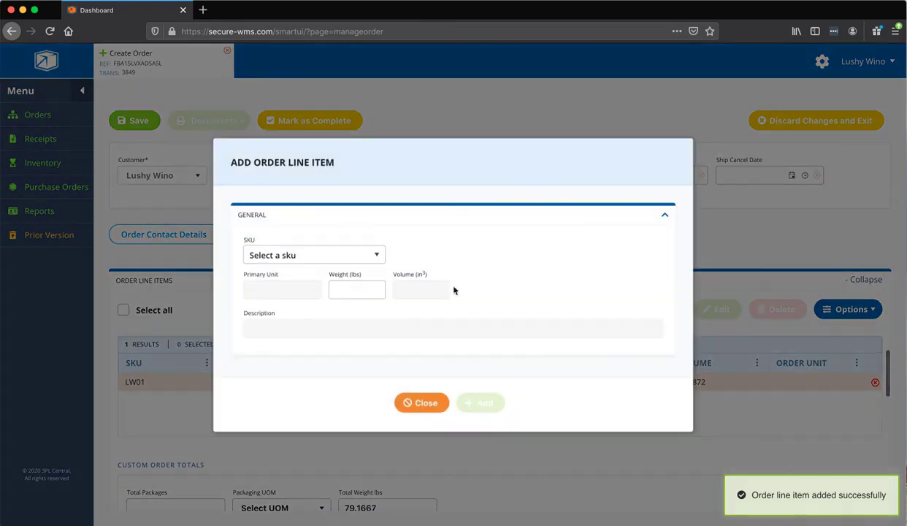
click(299, 255)
click(299, 385)
text(100)
click(482, 403)
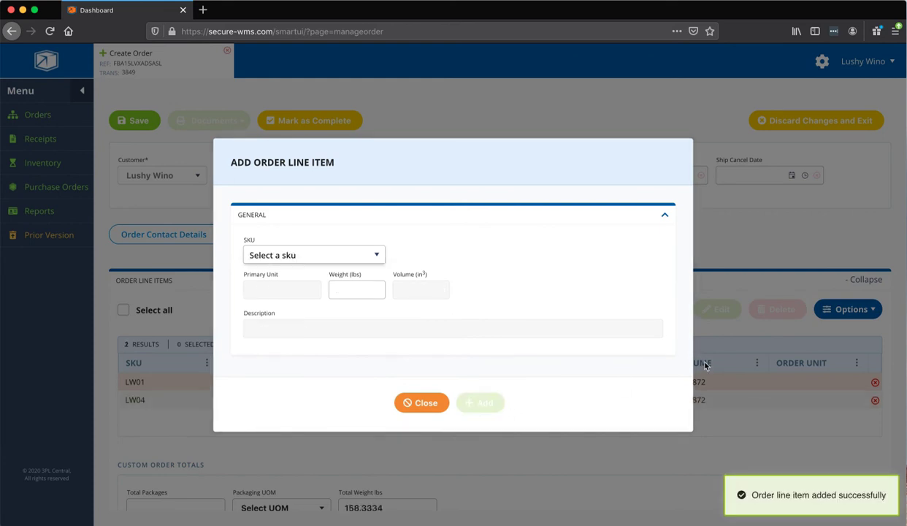
click(434, 409)
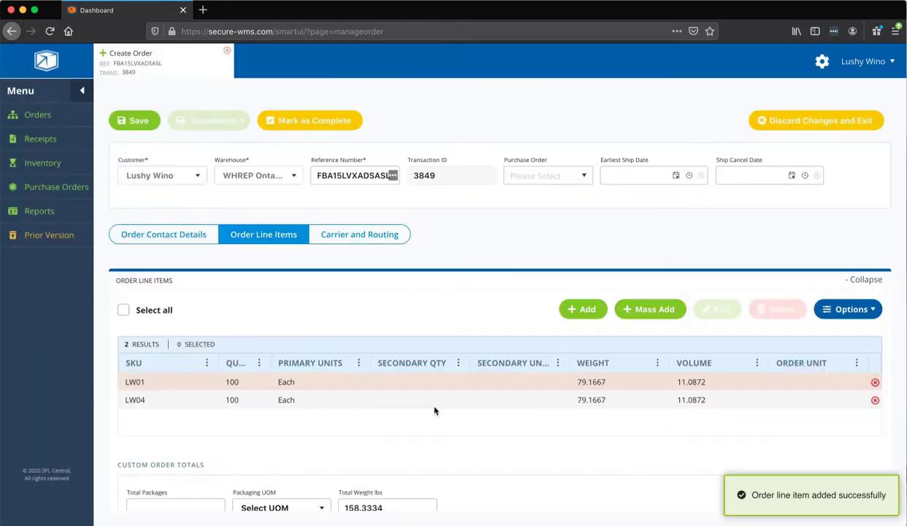
Add a line item for SKU LW06 with quantity 100, correcting a mistyped weight and quantity
click(585, 310)
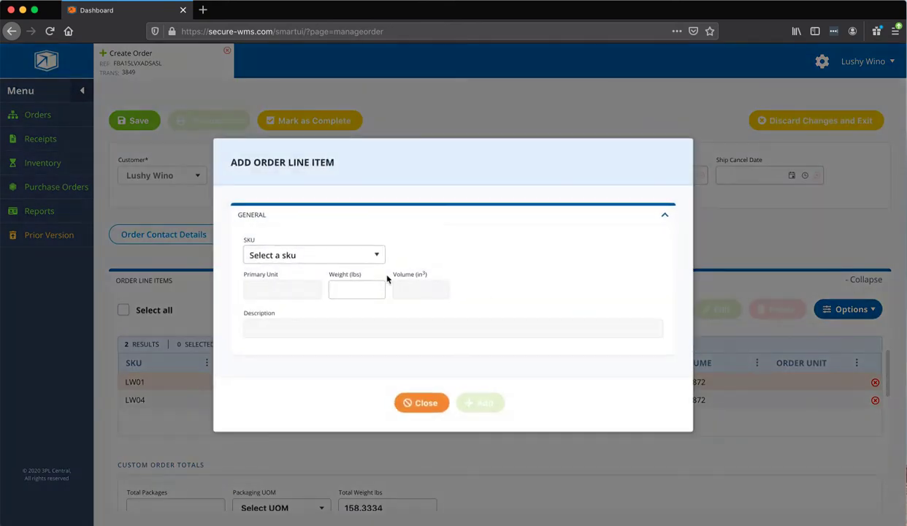
click(270, 257)
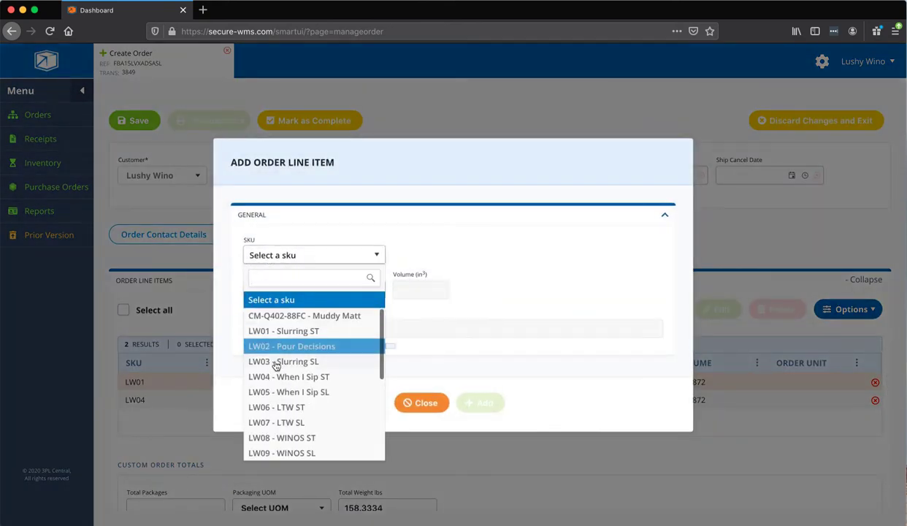
click(276, 406)
click(374, 291)
text(100)
key(BackSpace)
key(BackSpace)
key(BackSpace)
click(416, 254)
text(1000)
key(BackSpace)
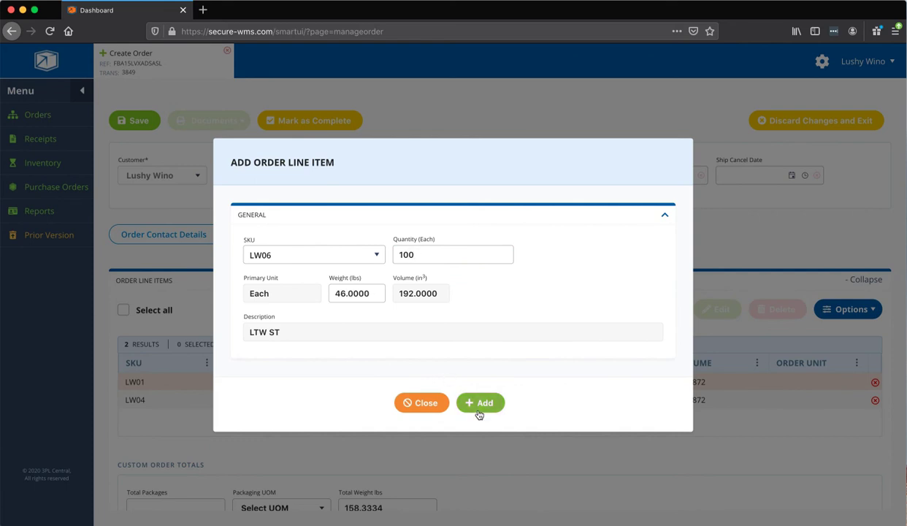
click(482, 407)
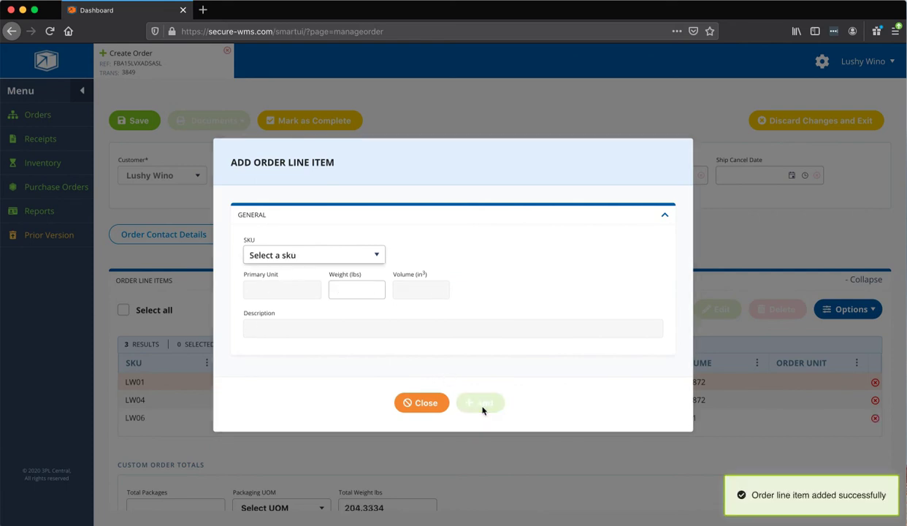
click(437, 402)
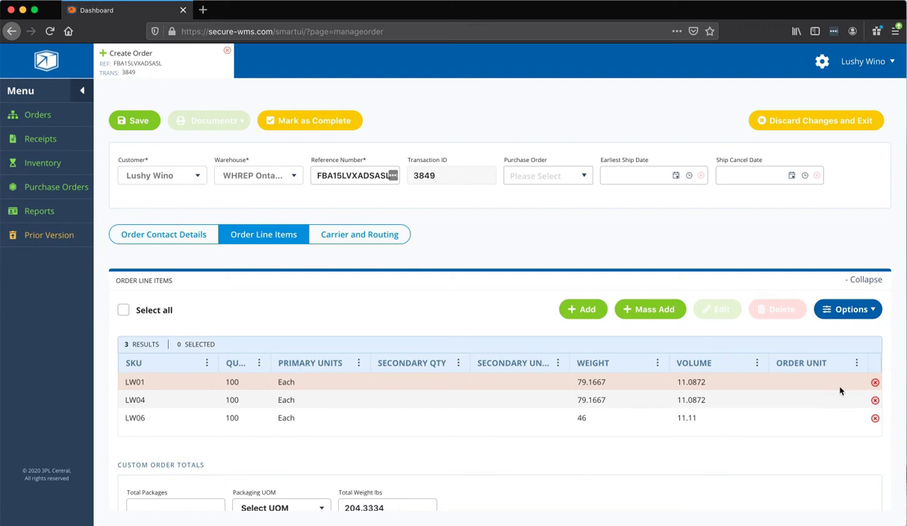
scroll(840, 390, up, 1)
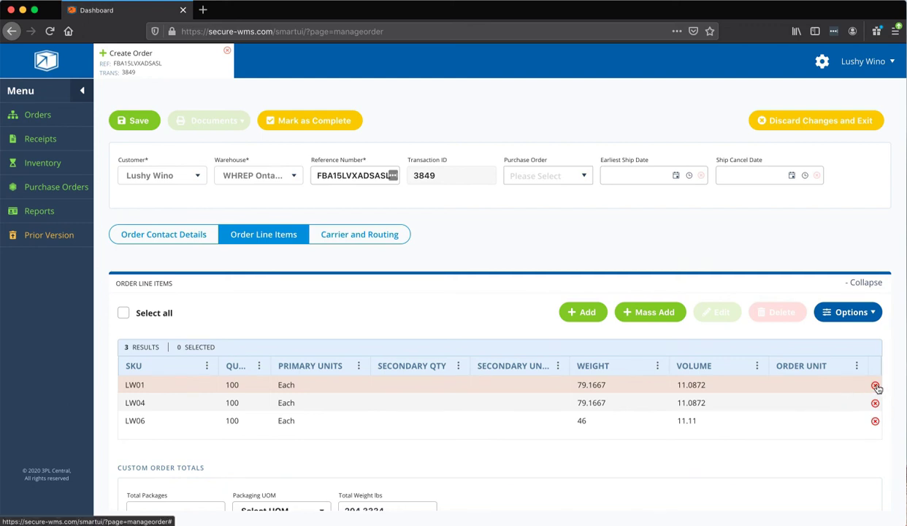
Remove the LW01 line item from the order, leaving LW04 and LW06
click(876, 385)
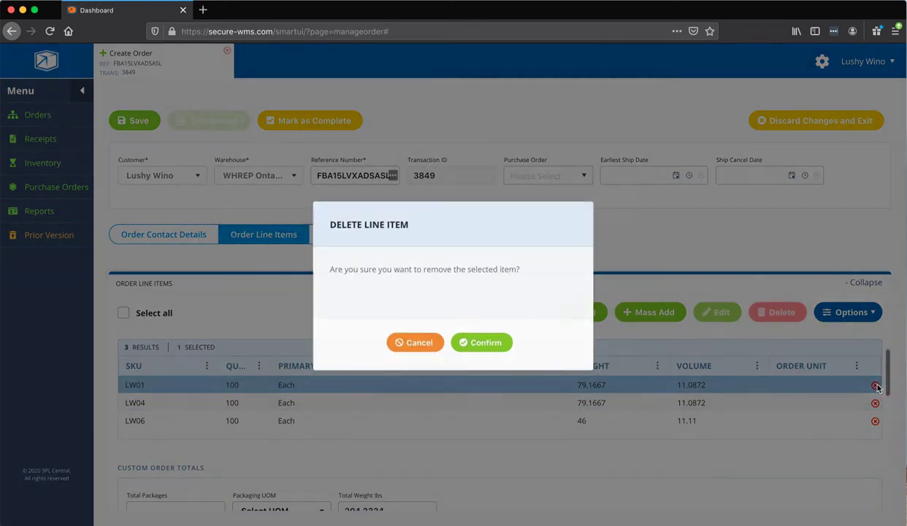
click(501, 350)
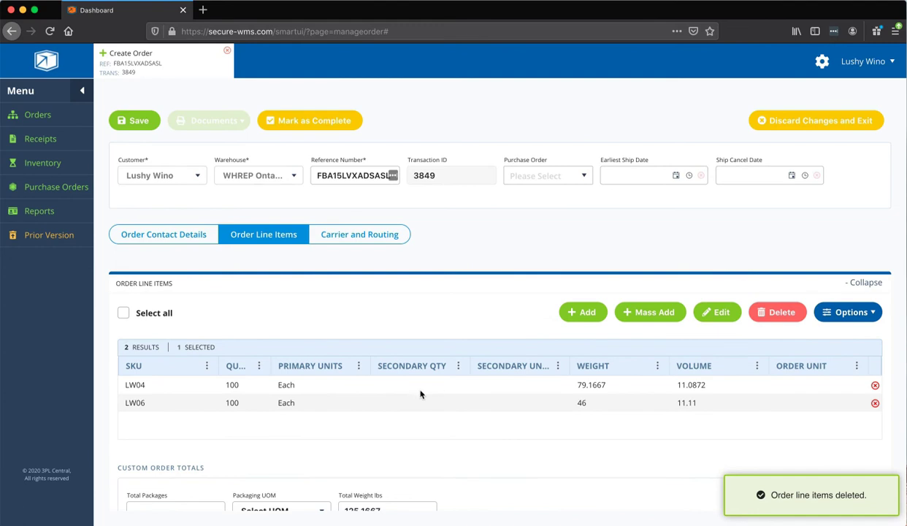
scroll(452, 409, down, 3)
scroll(452, 409, up, 1)
scroll(452, 409, up, 2)
scroll(452, 409, up, 3)
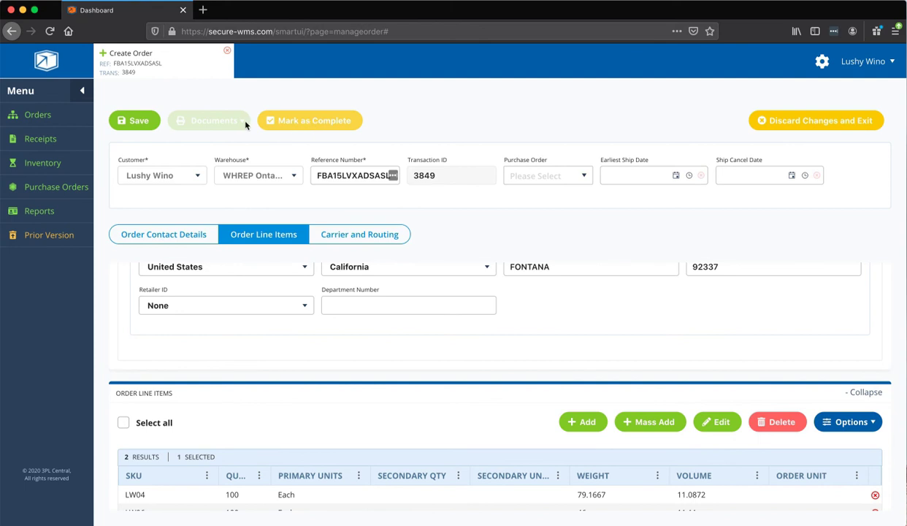
Save the order and mark it as Complete
click(135, 121)
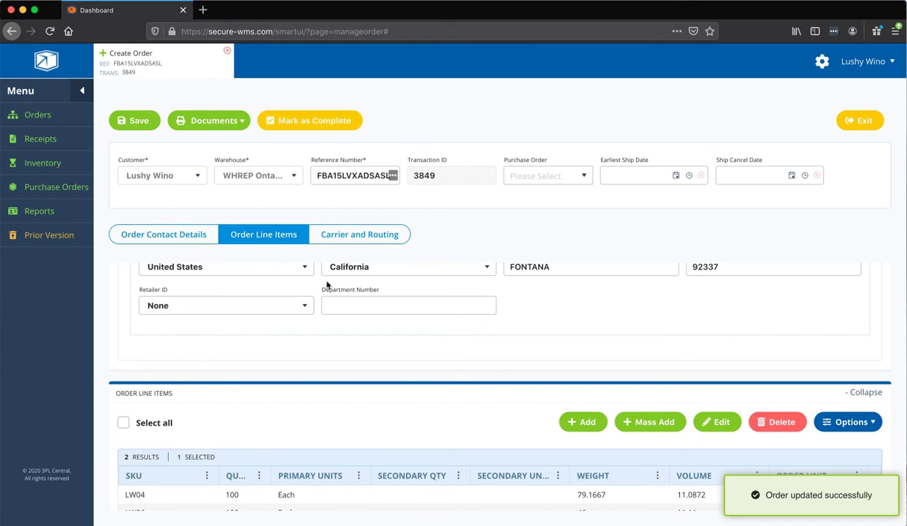
scroll(507, 428, down, 2)
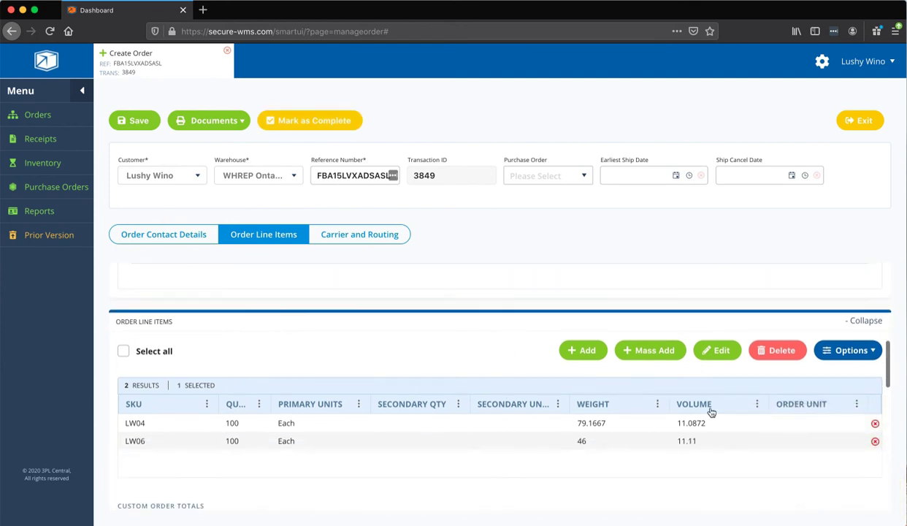
click(336, 119)
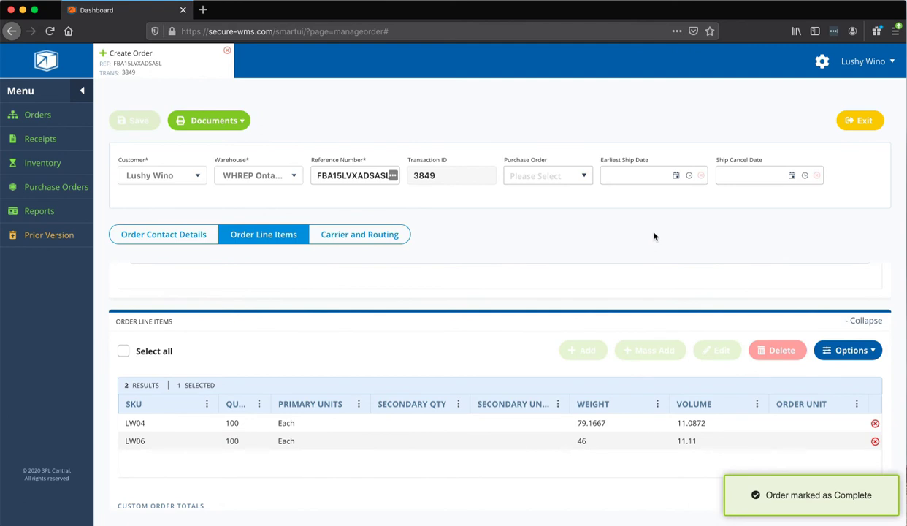
Attach package-FBA15LVXADSASL.pdf to the order via Documents > Attach Files
click(226, 123)
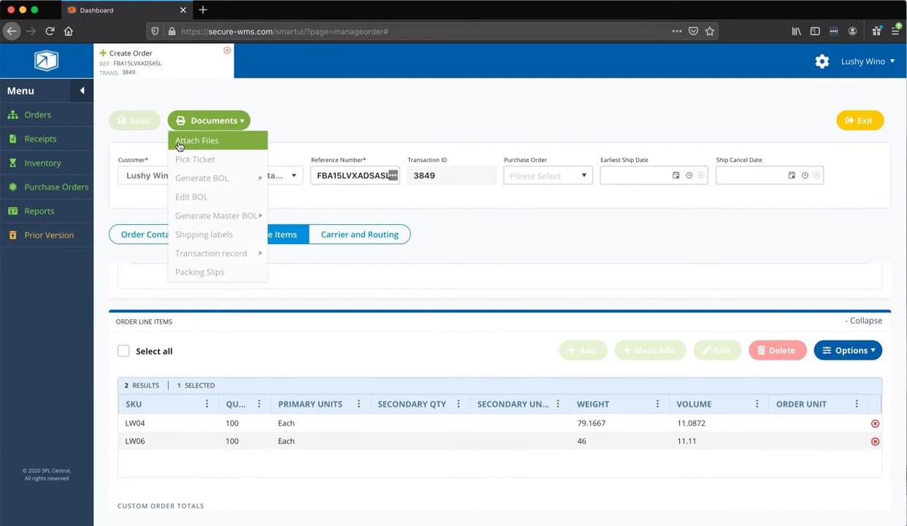
click(180, 143)
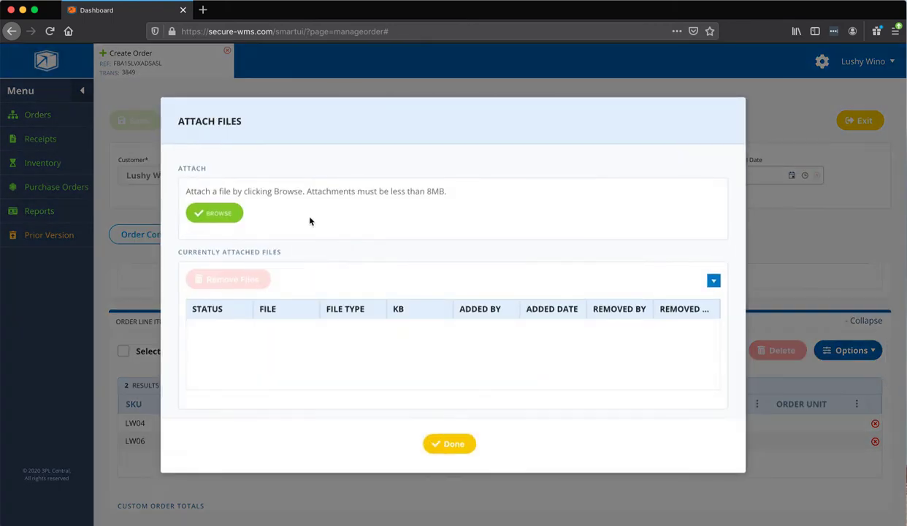
click(217, 214)
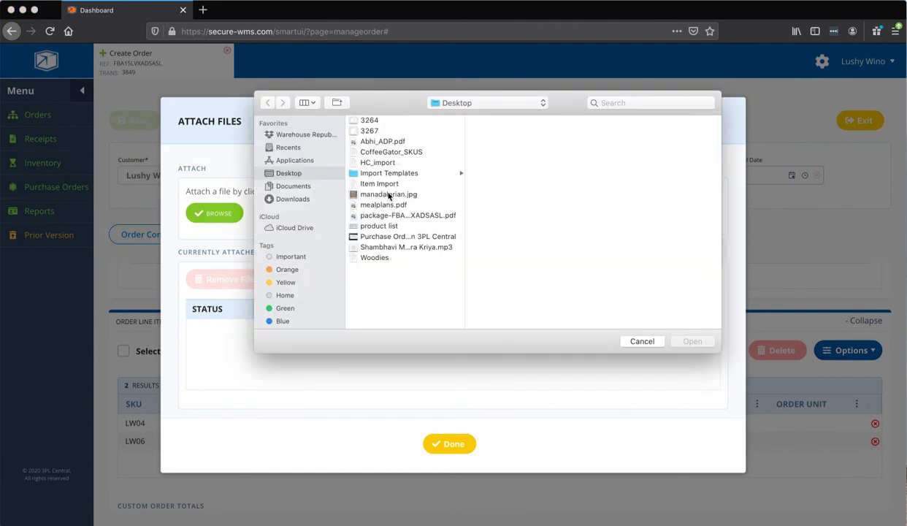
click(400, 215)
click(692, 343)
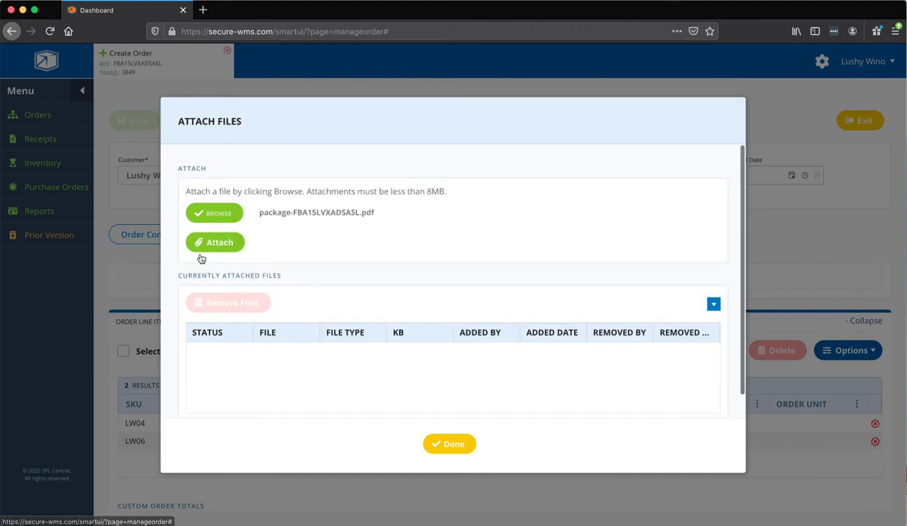
click(205, 244)
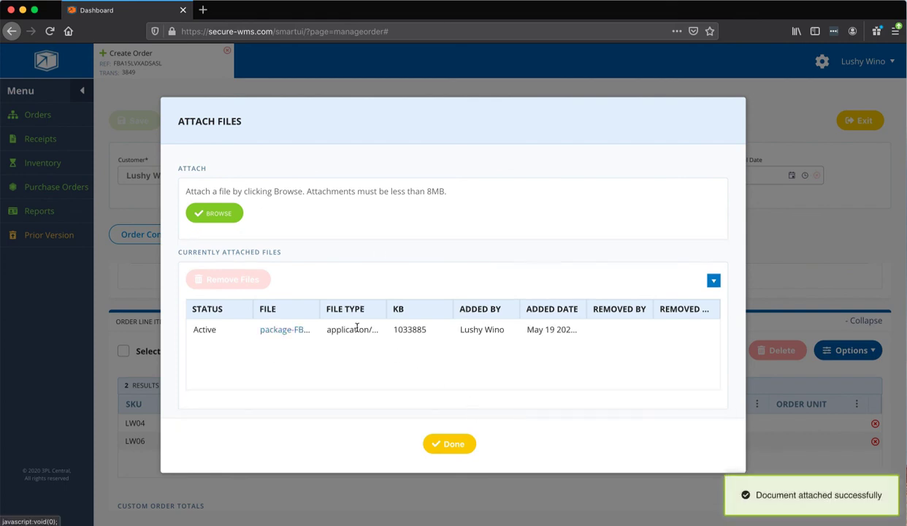
click(451, 443)
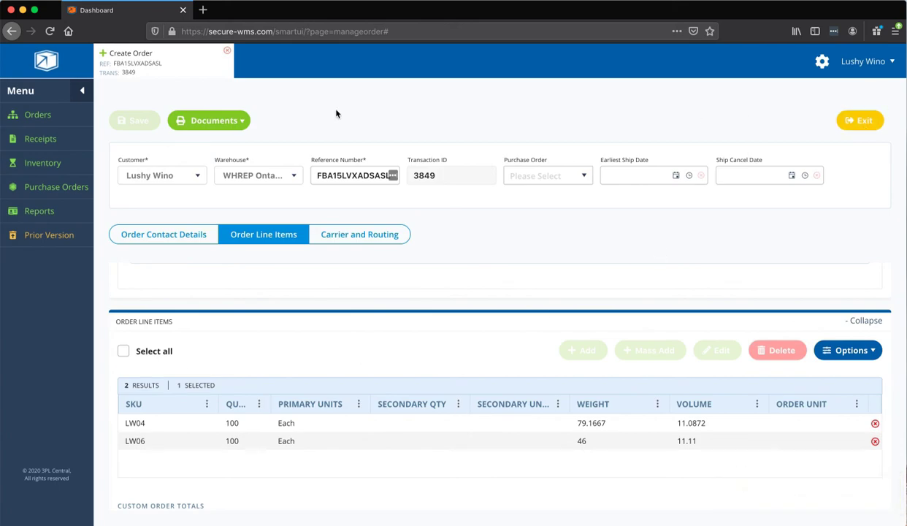
click(206, 121)
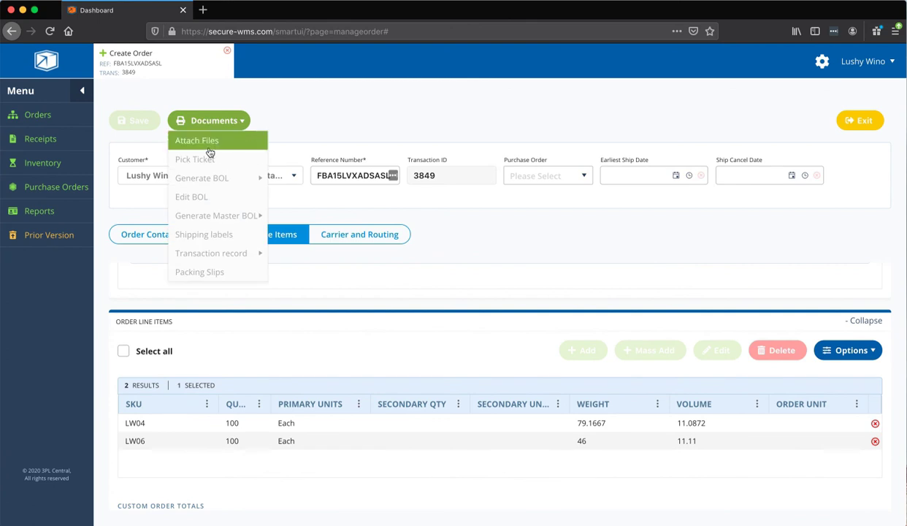
click(209, 142)
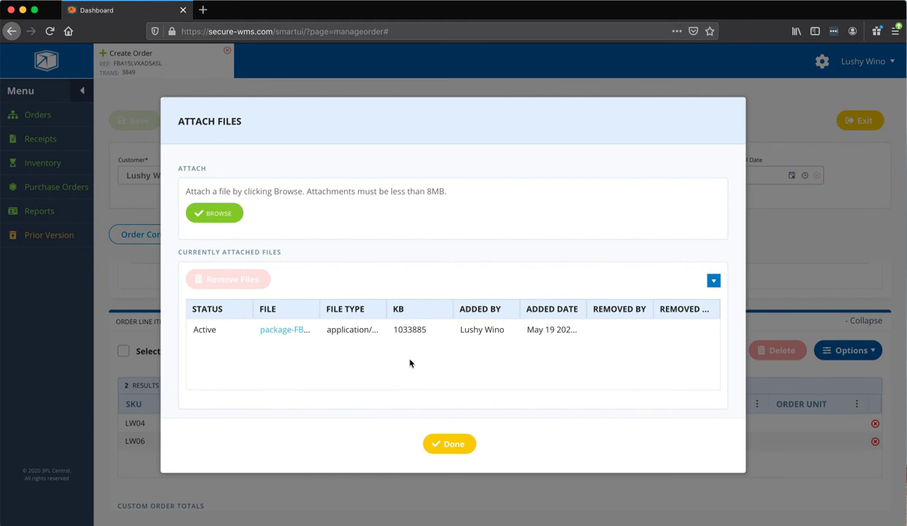
click(452, 446)
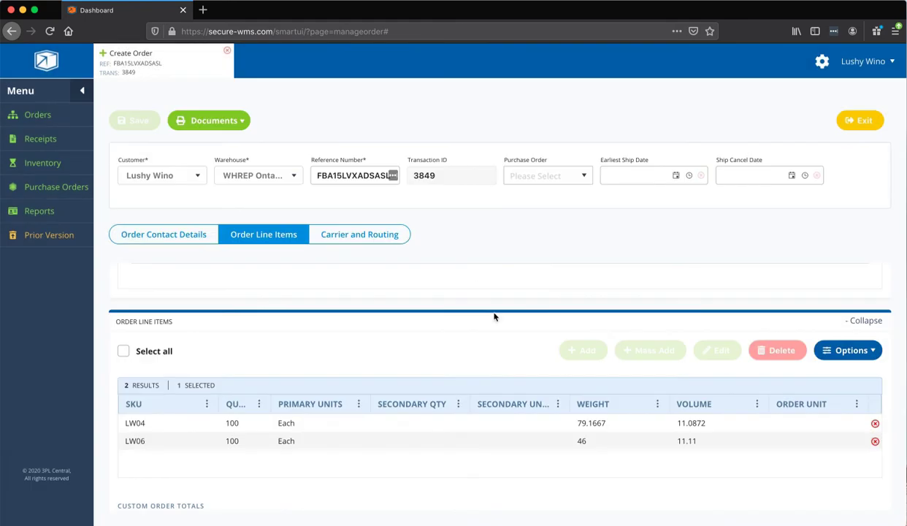
Exit the order, confirm order 3849 shows Complete in Find Orders, then close that tab
click(863, 120)
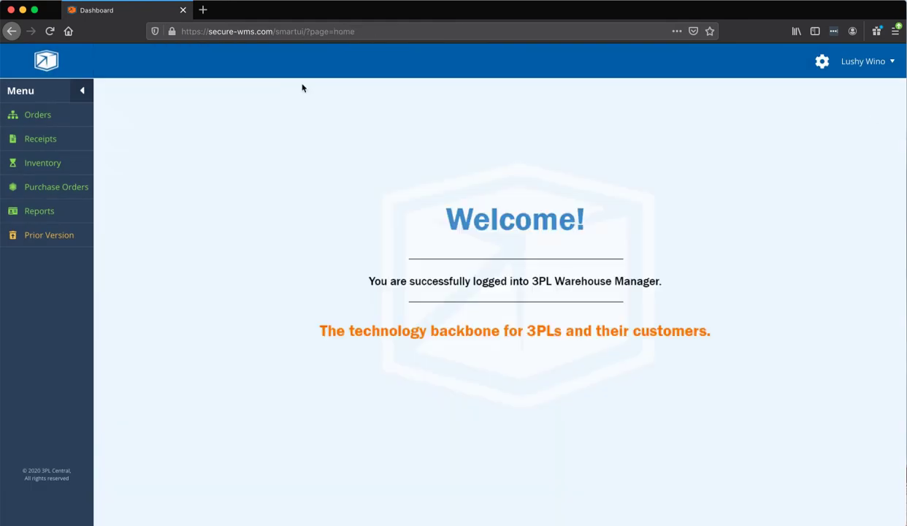
click(47, 121)
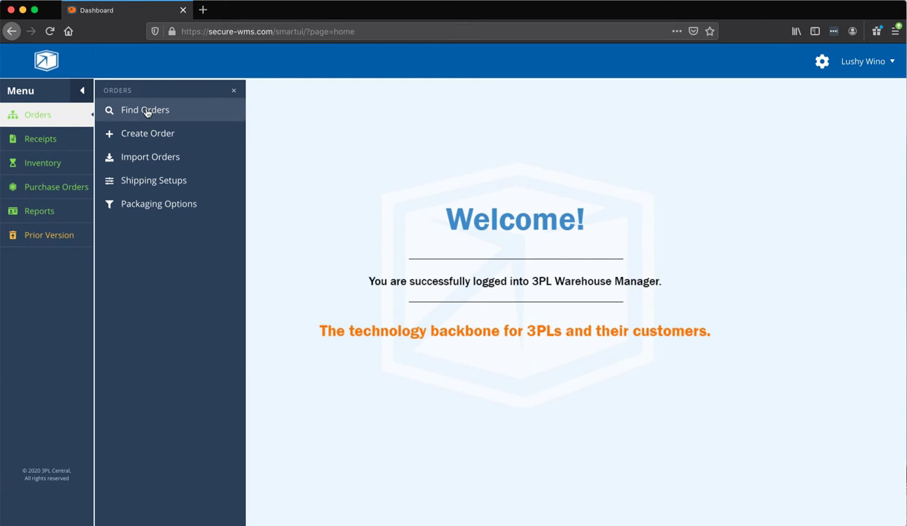
click(145, 110)
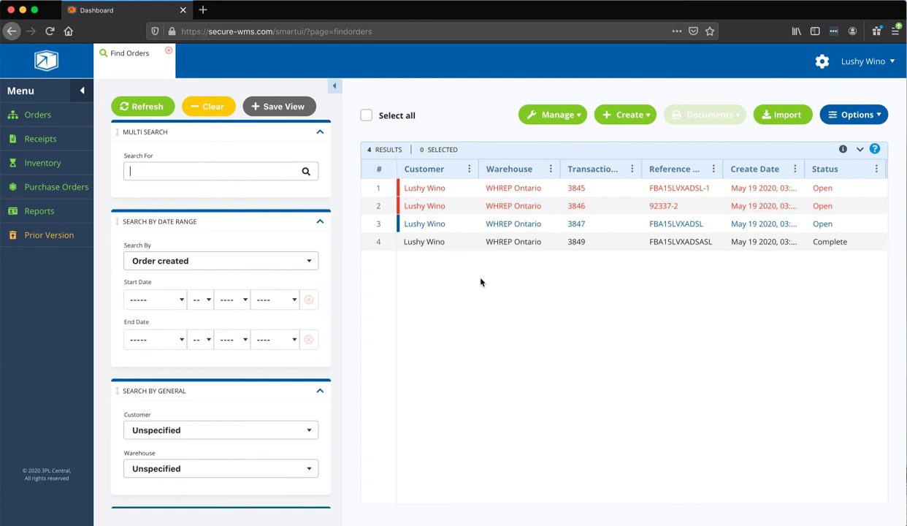
click(168, 52)
mouse_move(55, 118)
click(135, 114)
click(169, 53)
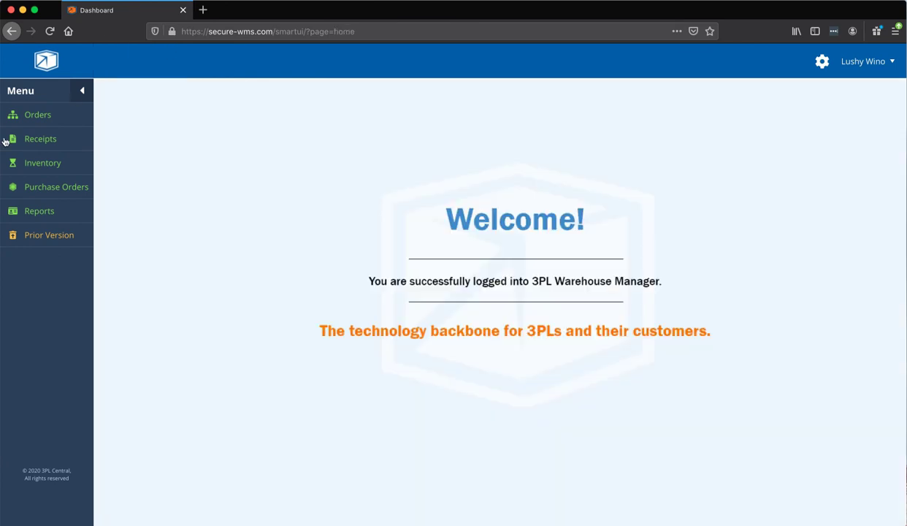
Create a new order for the customer with reference number B2C-1 and save it
click(38, 119)
click(126, 139)
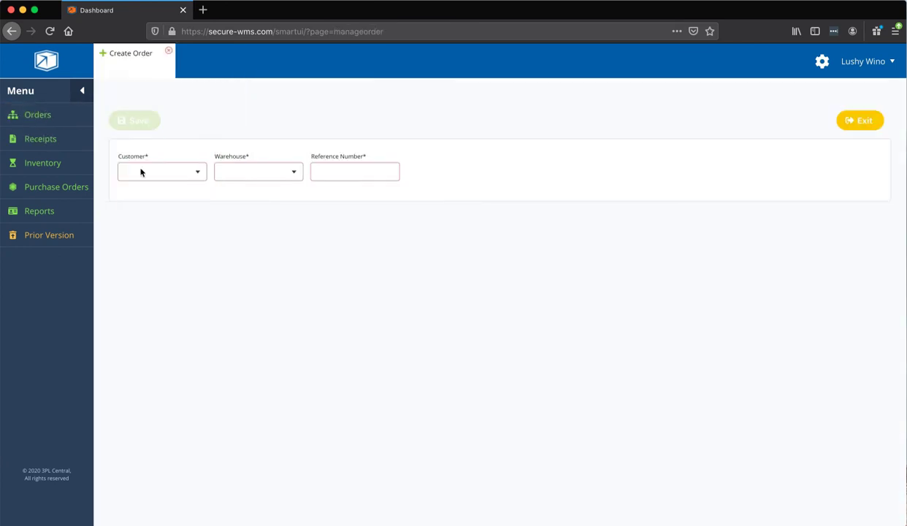
click(156, 174)
click(156, 187)
click(316, 167)
text(B)
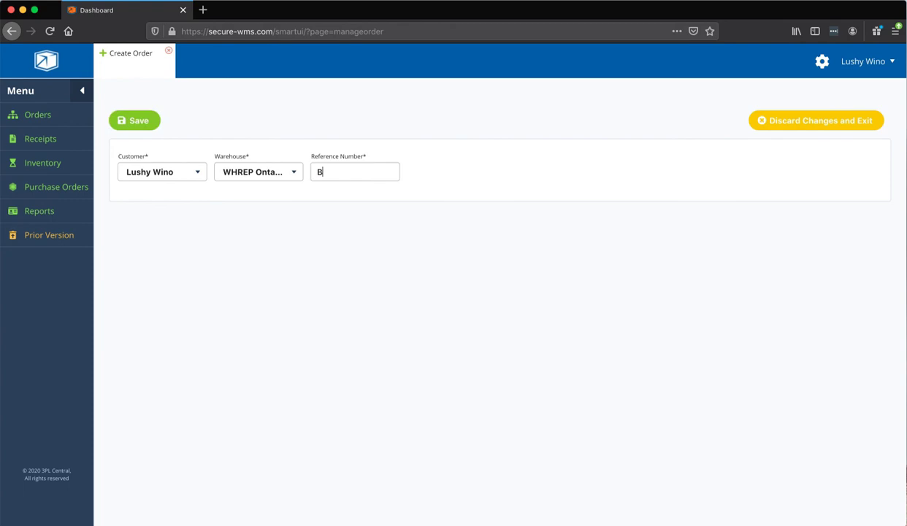
text(2C-1)
click(154, 120)
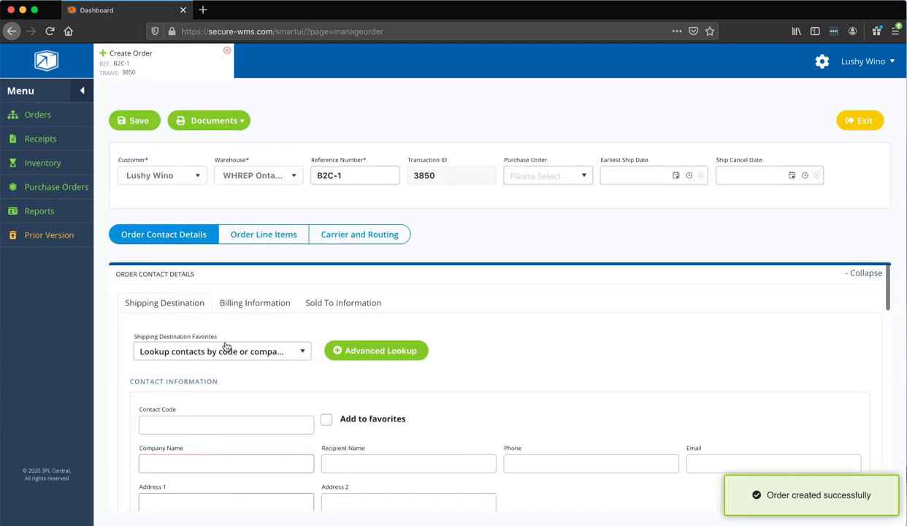
Enter the recipient's name as ship-to company and their street address line
scroll(225, 344, down, 1)
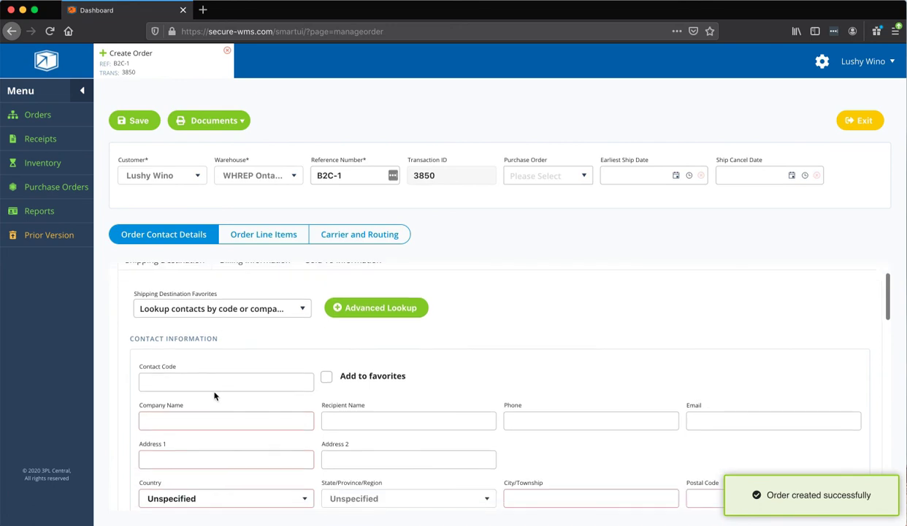
scroll(217, 396, up, 1)
scroll(218, 395, down, 2)
scroll(328, 427, down, 1)
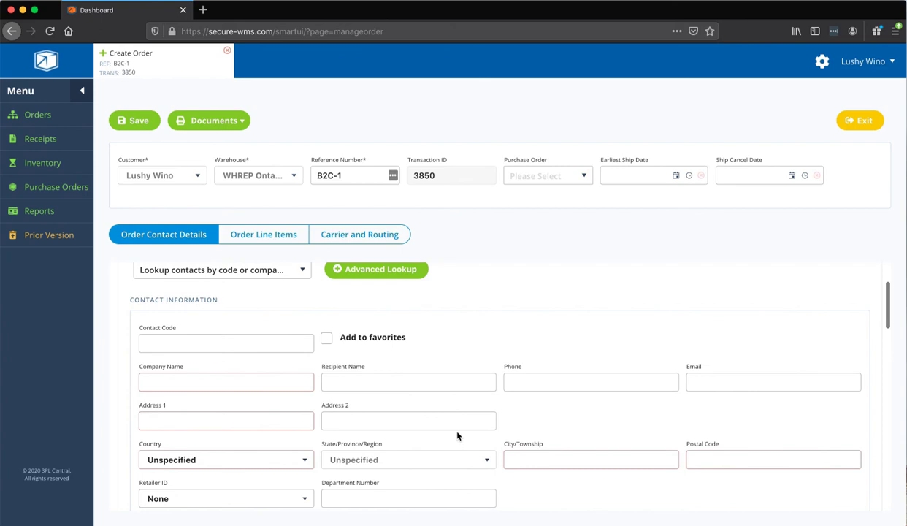
scroll(385, 423, down, 1)
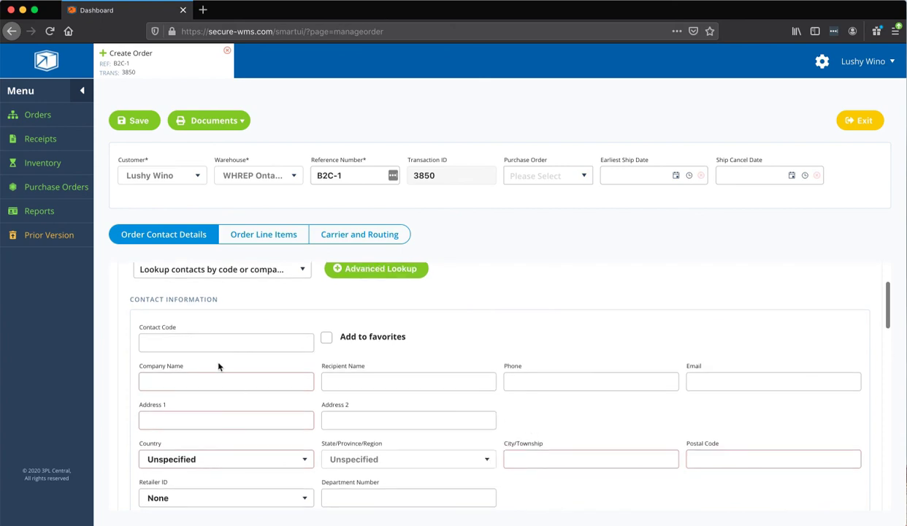
click(218, 380)
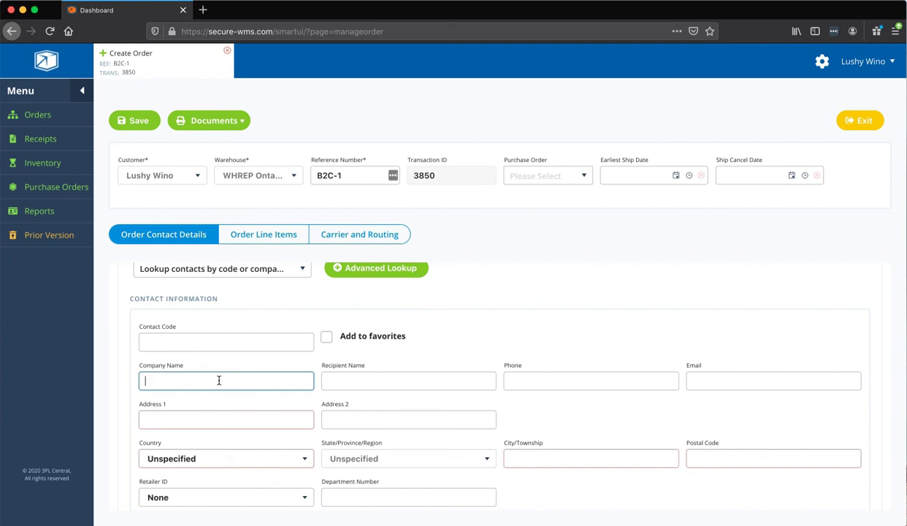
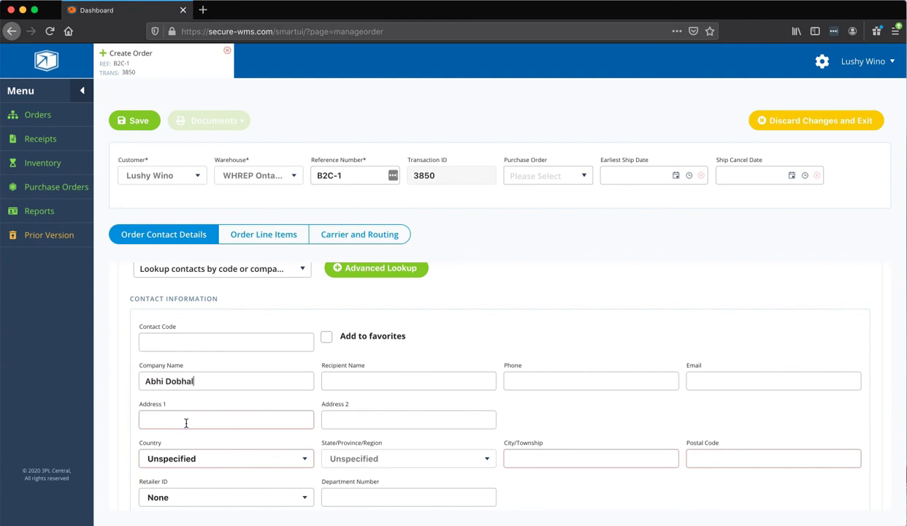
click(186, 422)
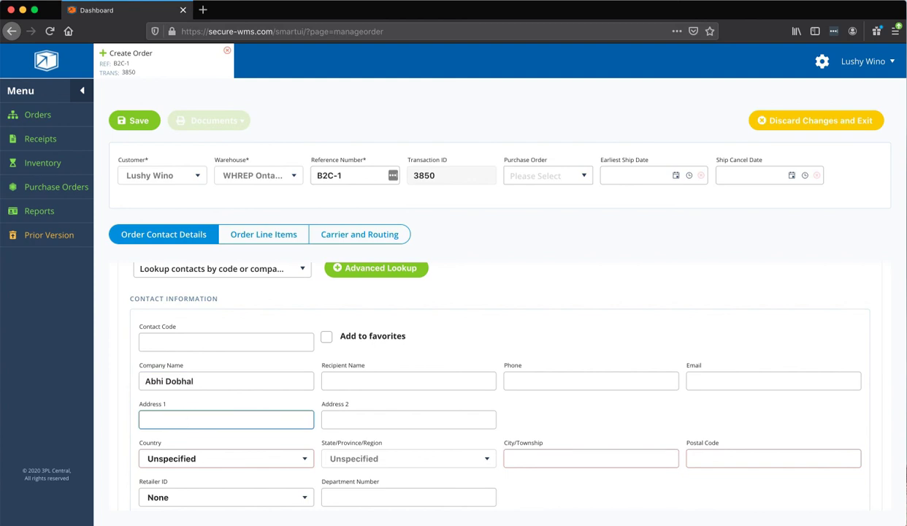
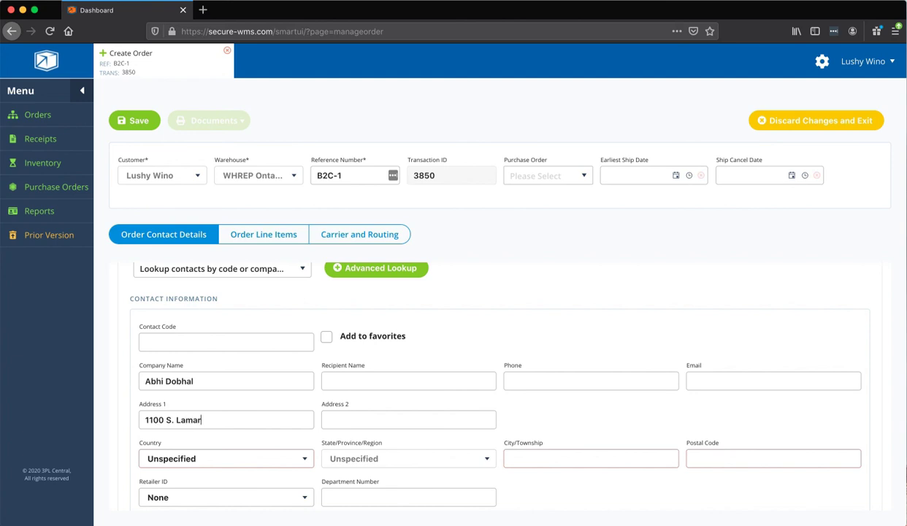
Set country to United States and state to Texas, and fill in city and postal code
click(166, 460)
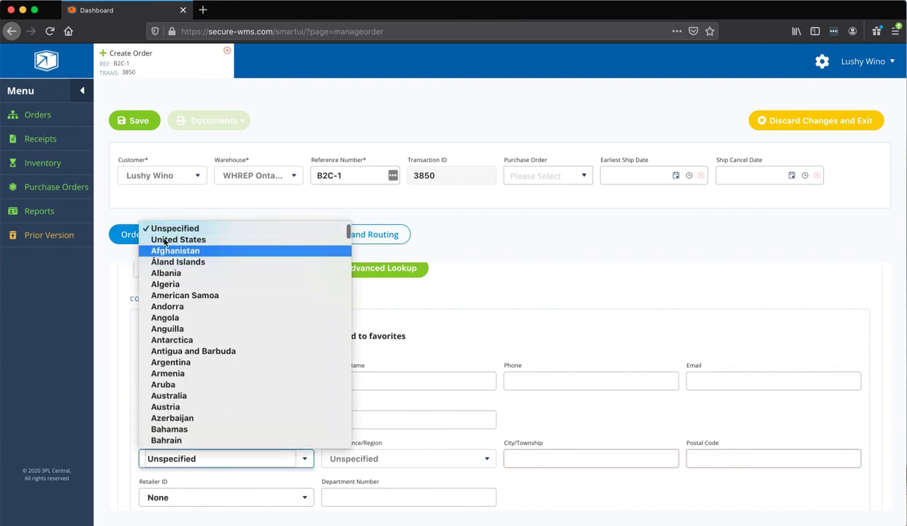
click(183, 239)
click(335, 458)
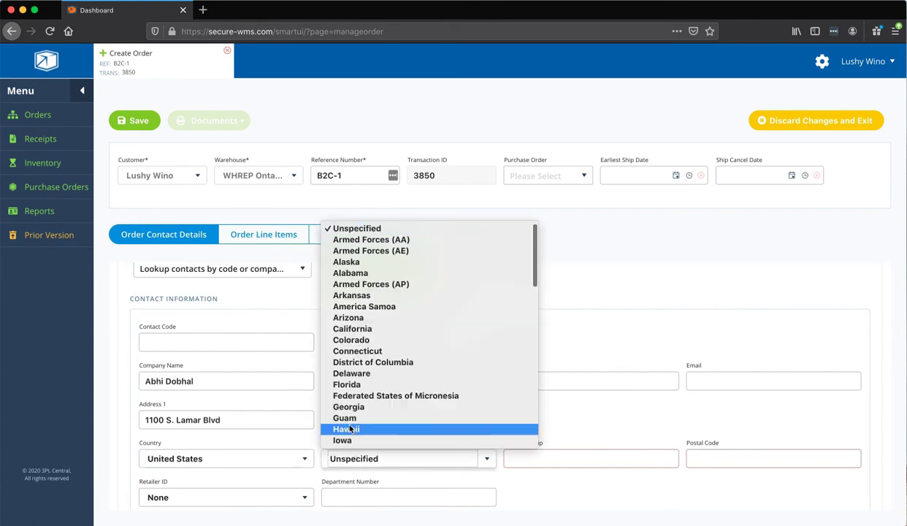
scroll(350, 427, down, 10)
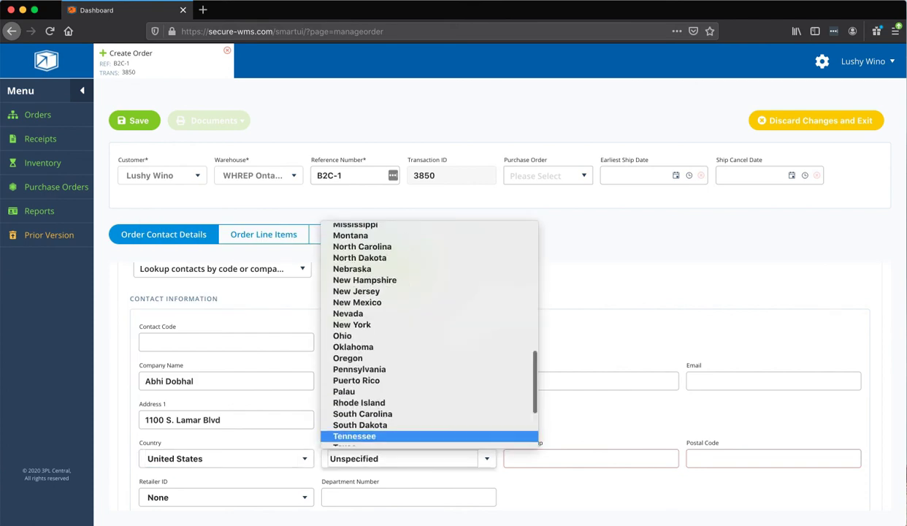
click(343, 429)
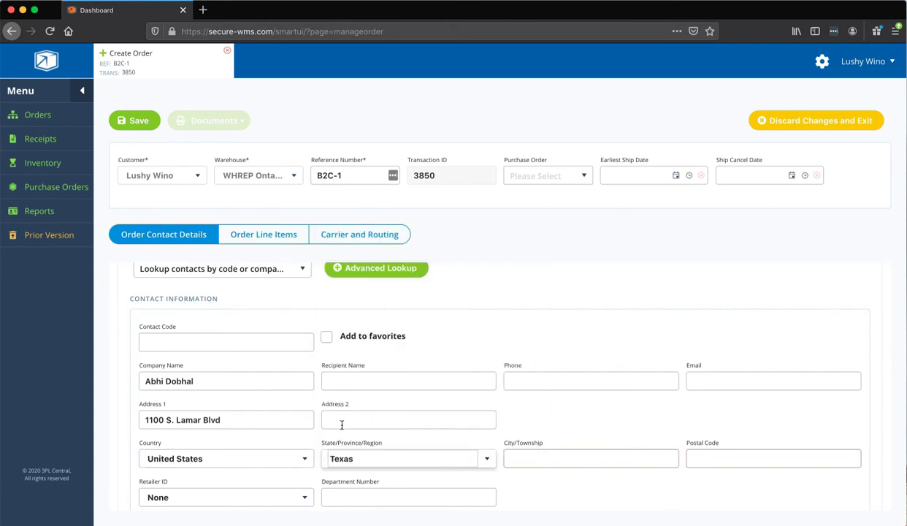
click(542, 461)
text(Austin)
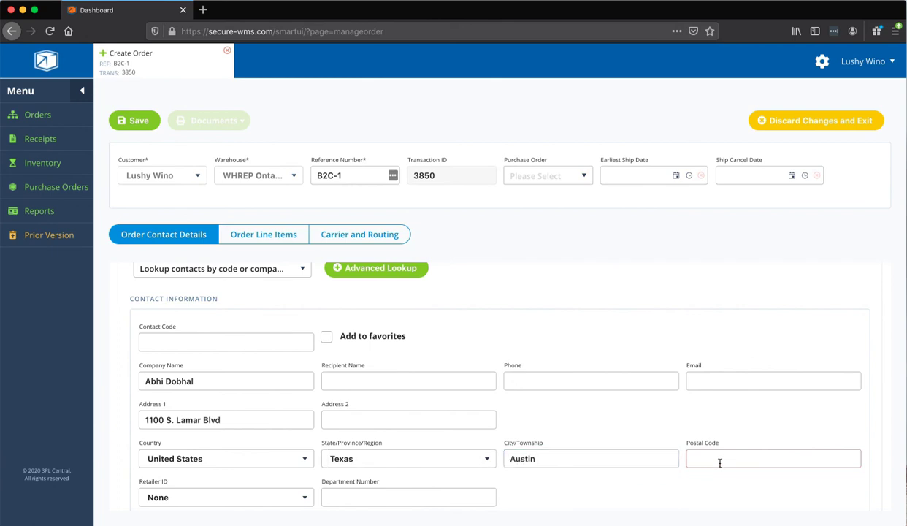
click(719, 461)
text(78704)
Enter the recipient's phone number and e-mail address, fixing a typo in the e-mail
click(512, 385)
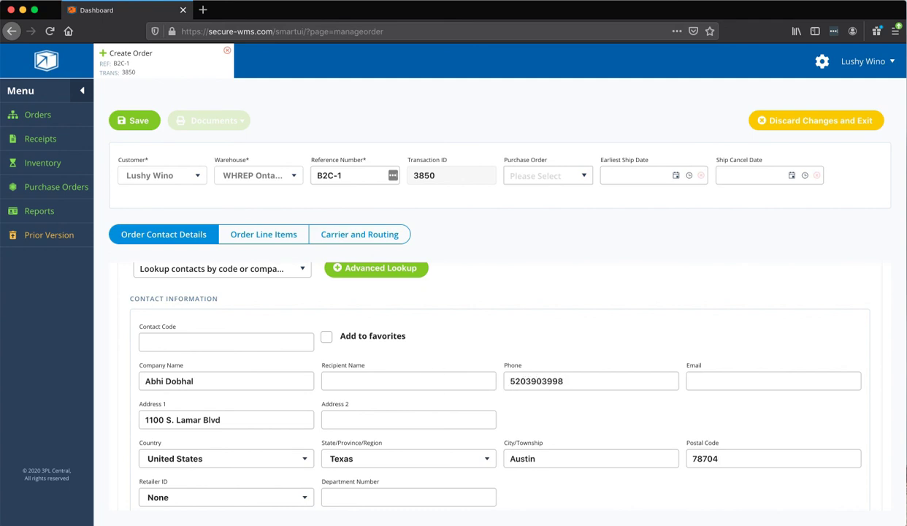
click(740, 381)
scroll(344, 409, down, 1)
Save order B2C-1 before adding line items
scroll(353, 426, up, 1)
scroll(353, 426, down, 2)
scroll(352, 426, down, 2)
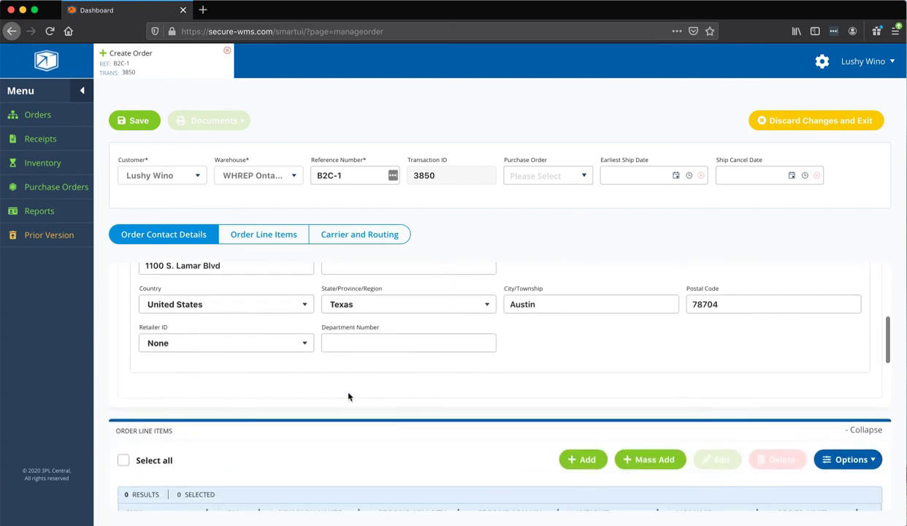
scroll(348, 397, down, 2)
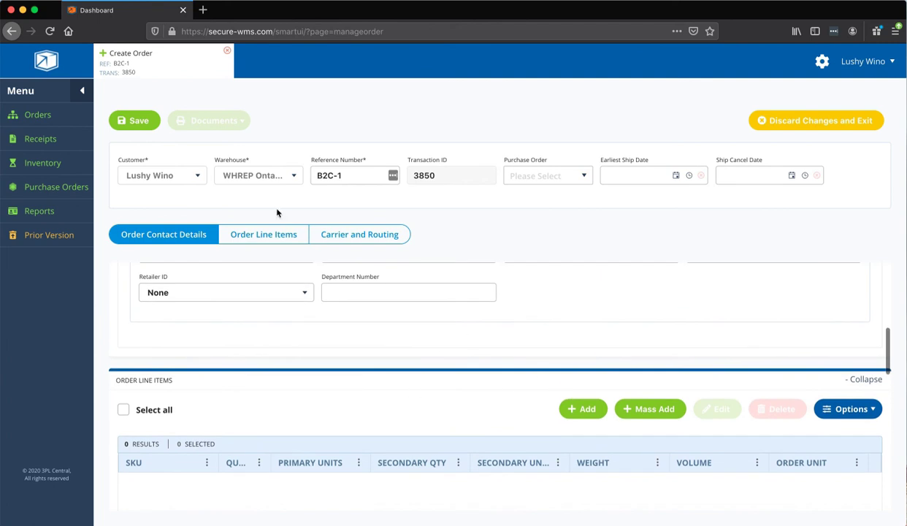
click(126, 123)
Add an order line for SKU LW04 with quantity 1
scroll(336, 406, down, 1)
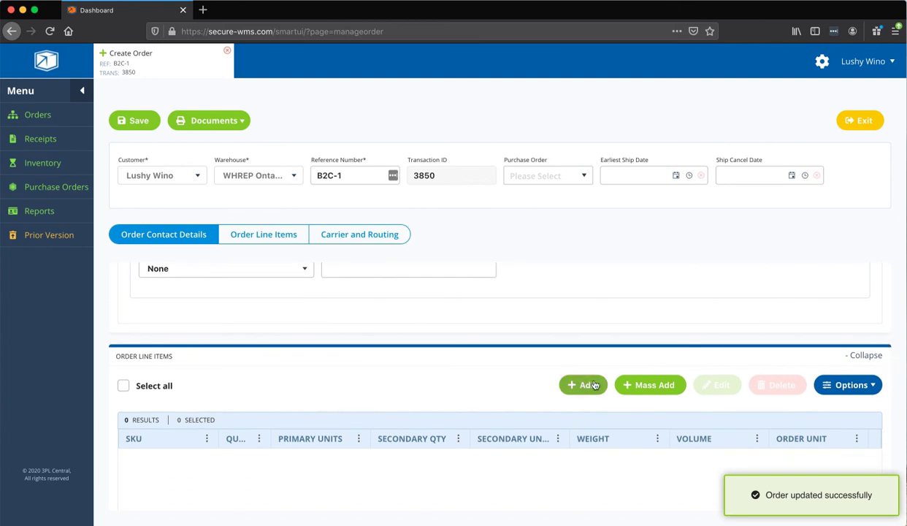
click(583, 385)
click(266, 253)
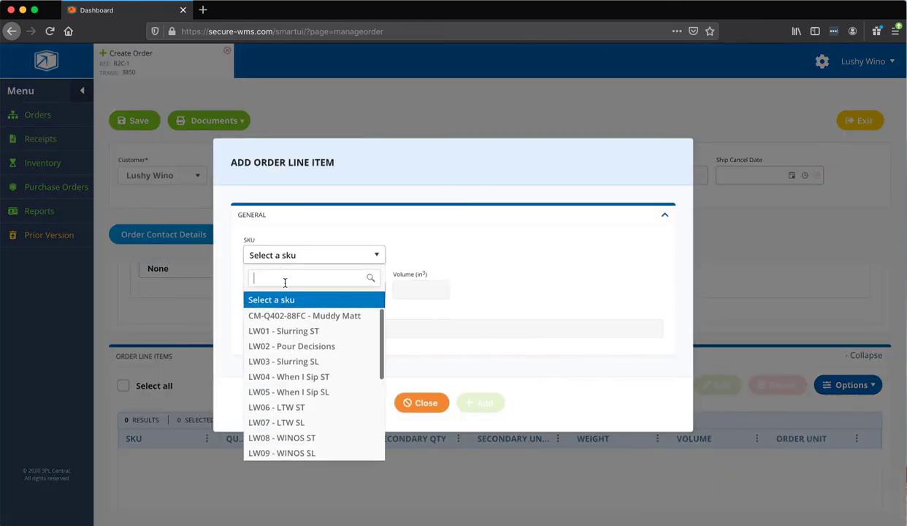
click(318, 376)
text(1)
click(479, 404)
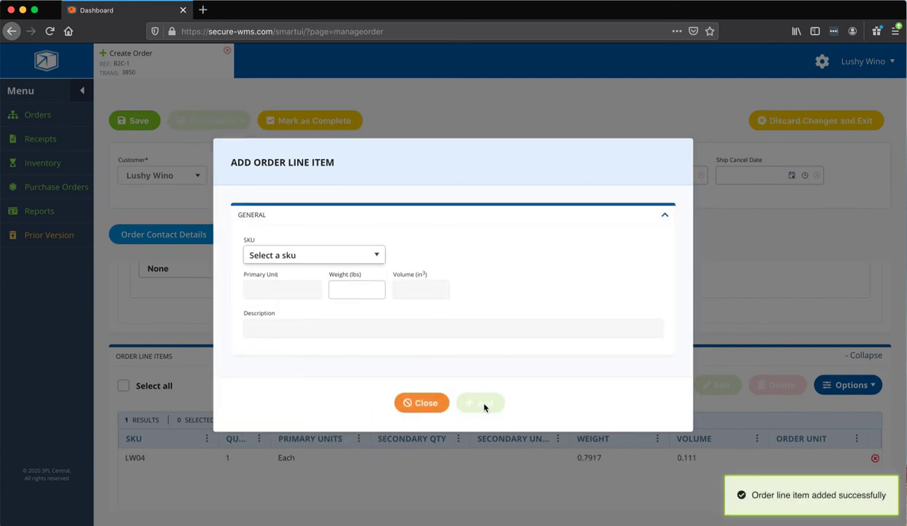
click(425, 404)
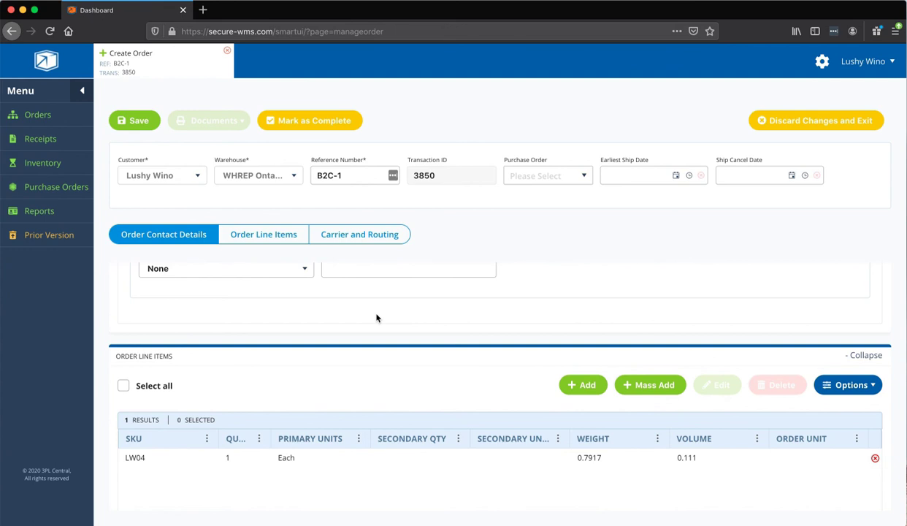
click(361, 234)
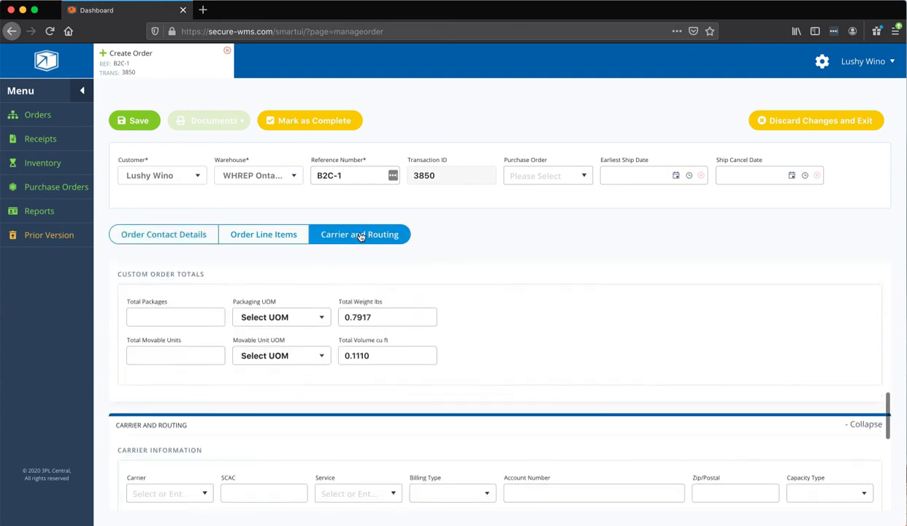
Choose United Parcel Service as the order's carrier
click(157, 350)
text(u)
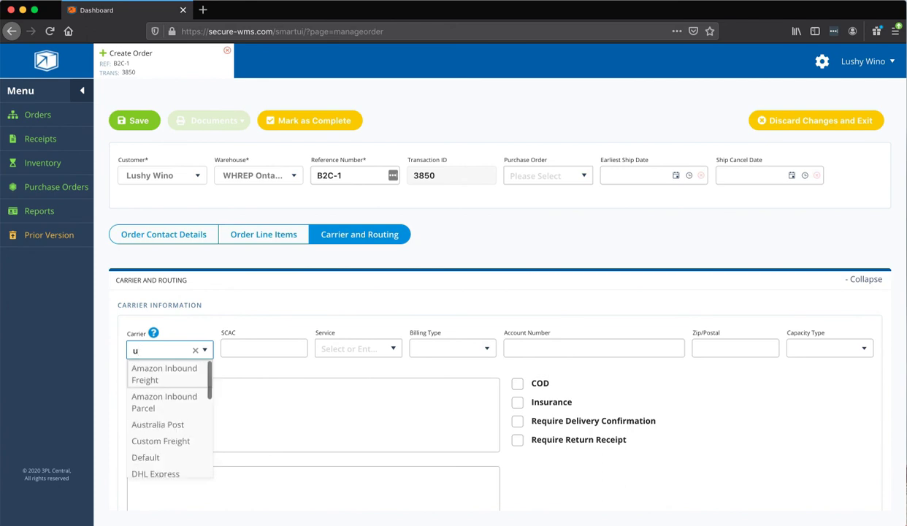
text(nnited)
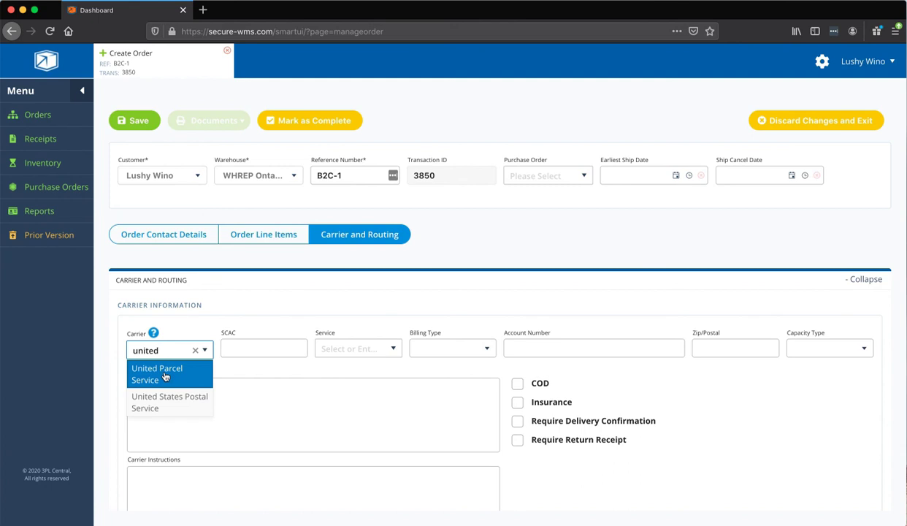
click(165, 377)
Set the UPS shipping service to Ground
click(328, 342)
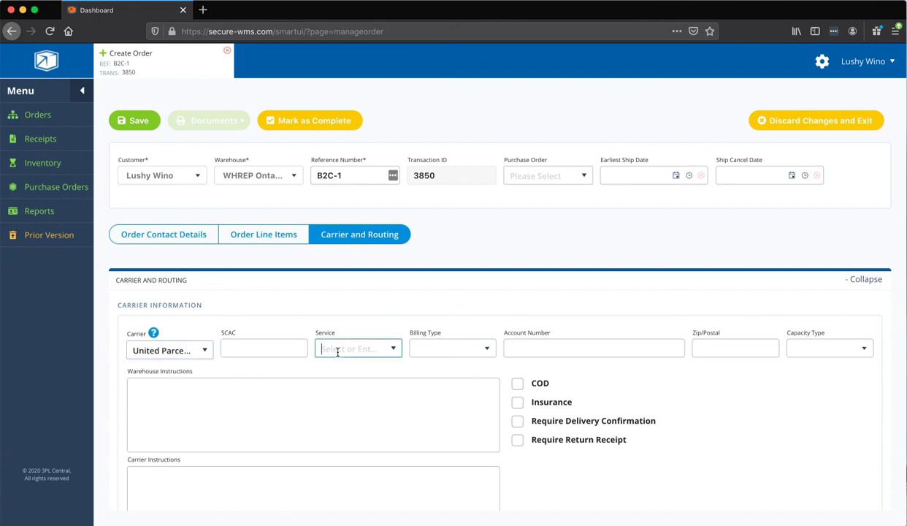
click(392, 352)
scroll(361, 405, down, 2)
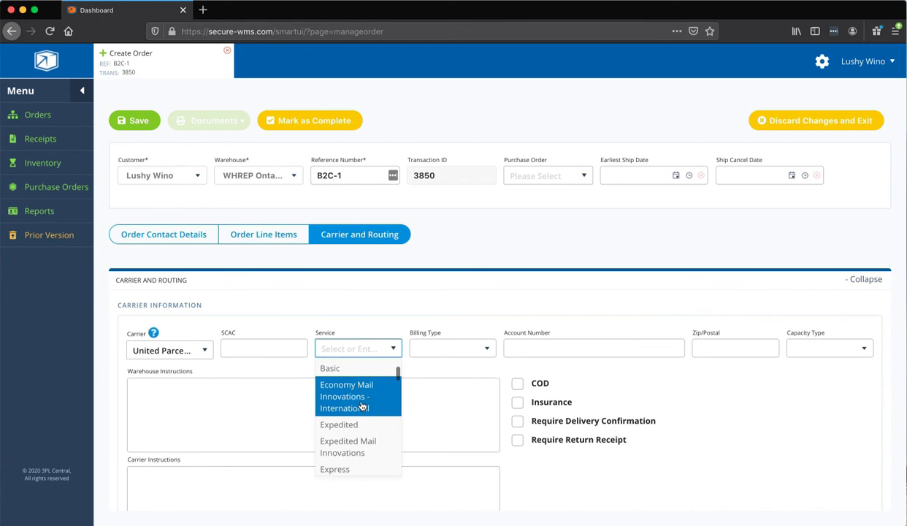
scroll(360, 406, down, 3)
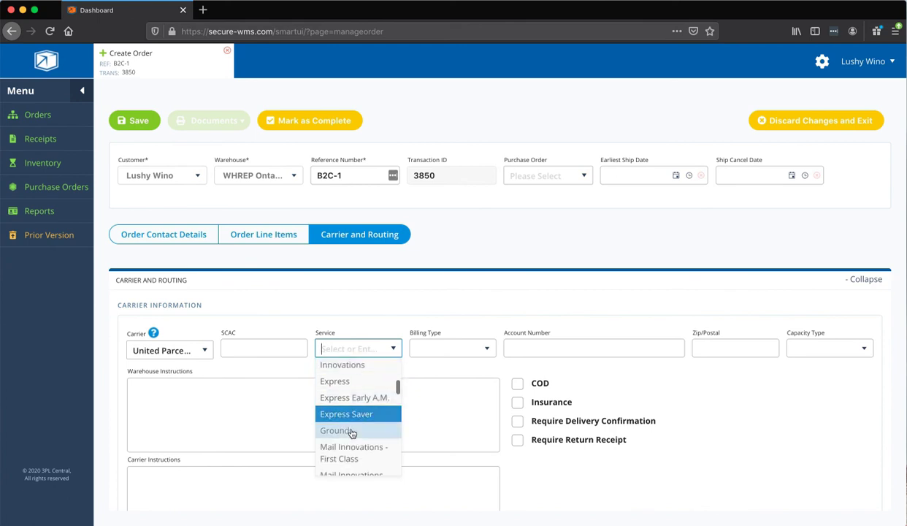
click(349, 432)
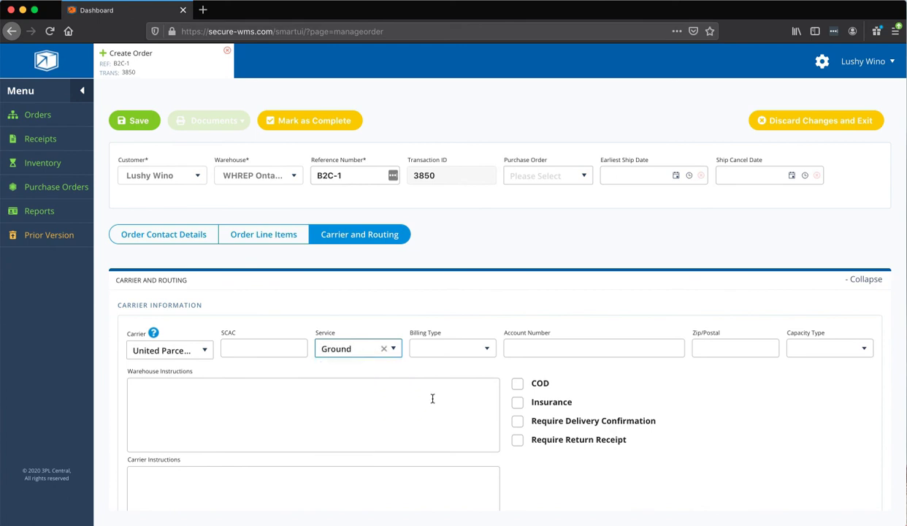
click(665, 359)
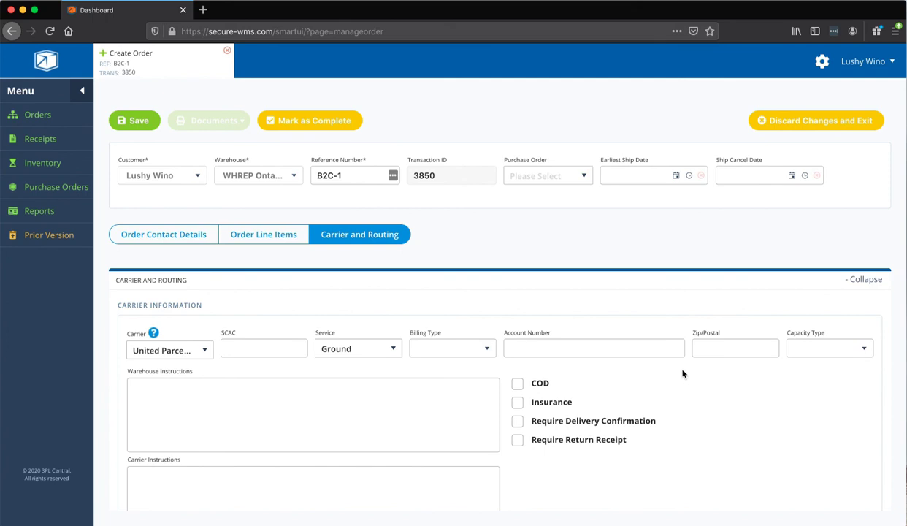
scroll(567, 381, down, 1)
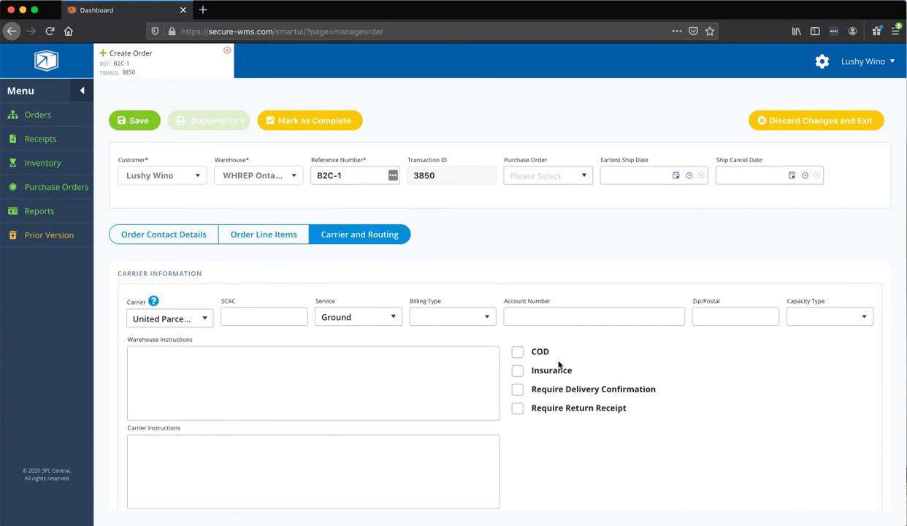
scroll(559, 365, down, 1)
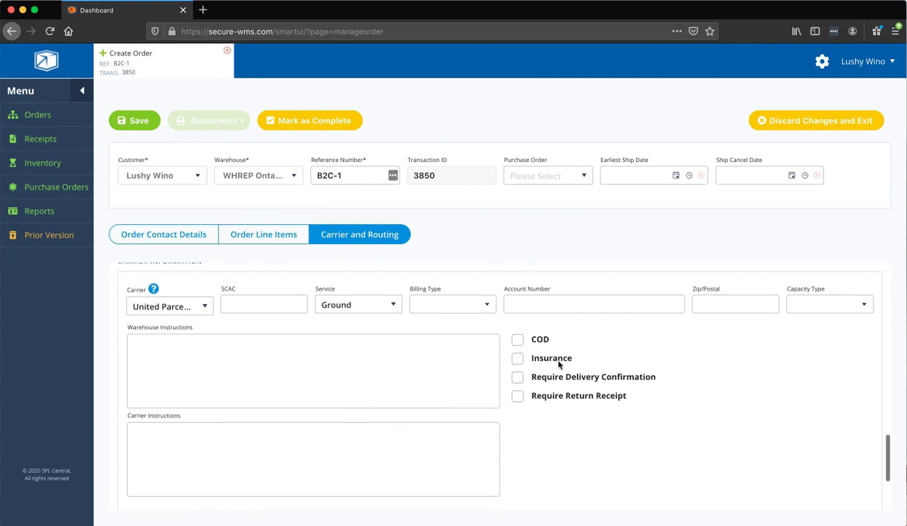
click(307, 383)
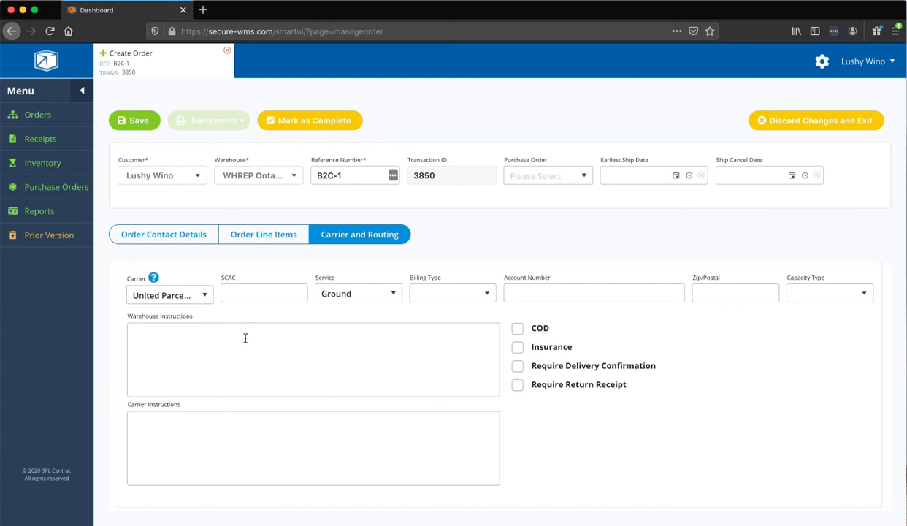
click(209, 295)
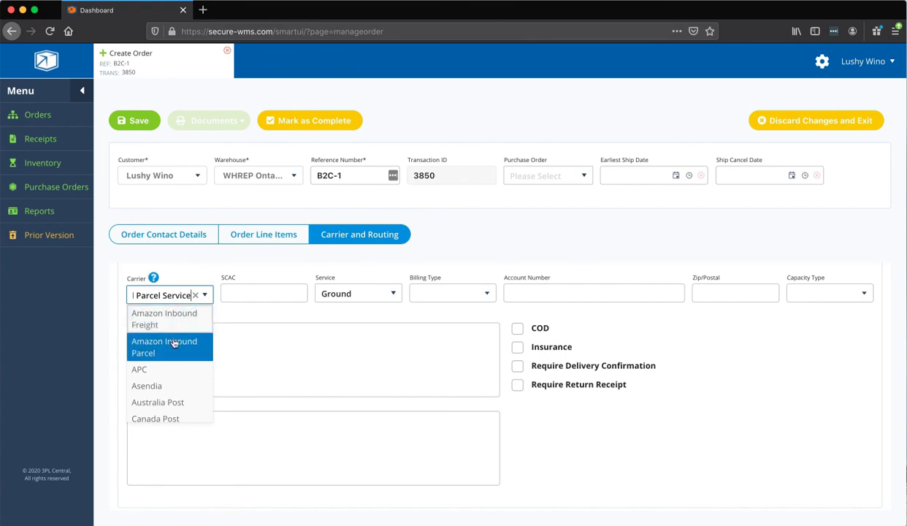
click(373, 384)
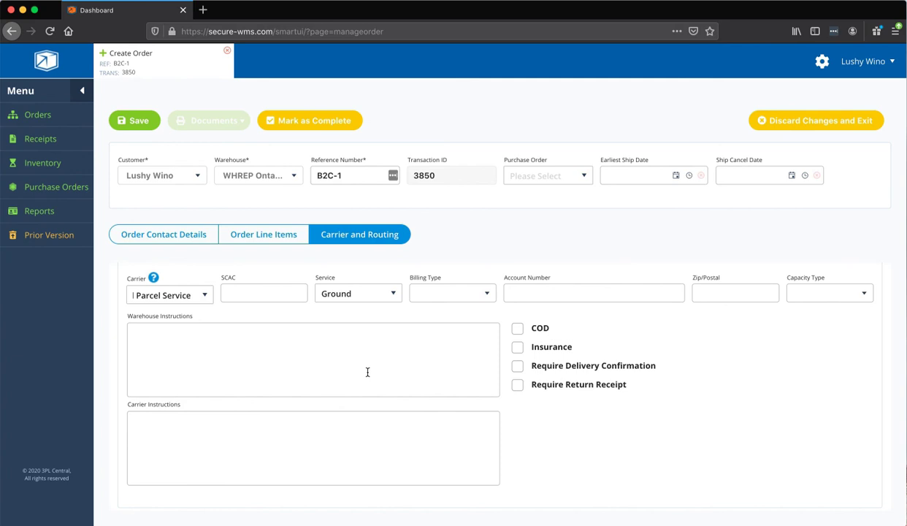
Save order B2C-1 with its LW04 line and UPS Ground shipping
scroll(367, 372, up, 10)
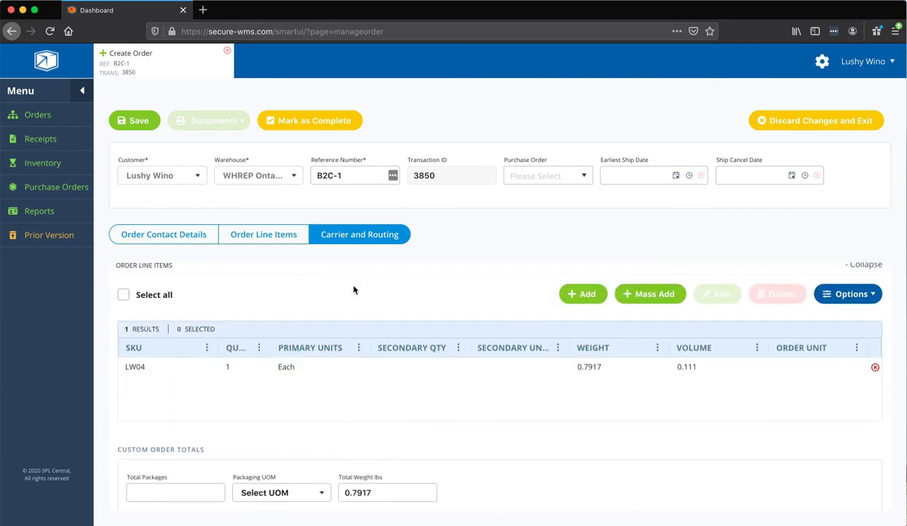
click(140, 121)
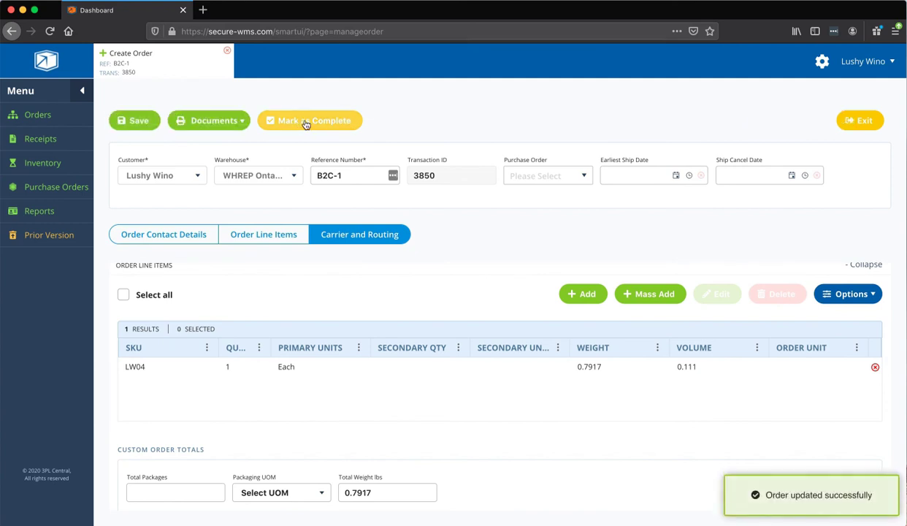